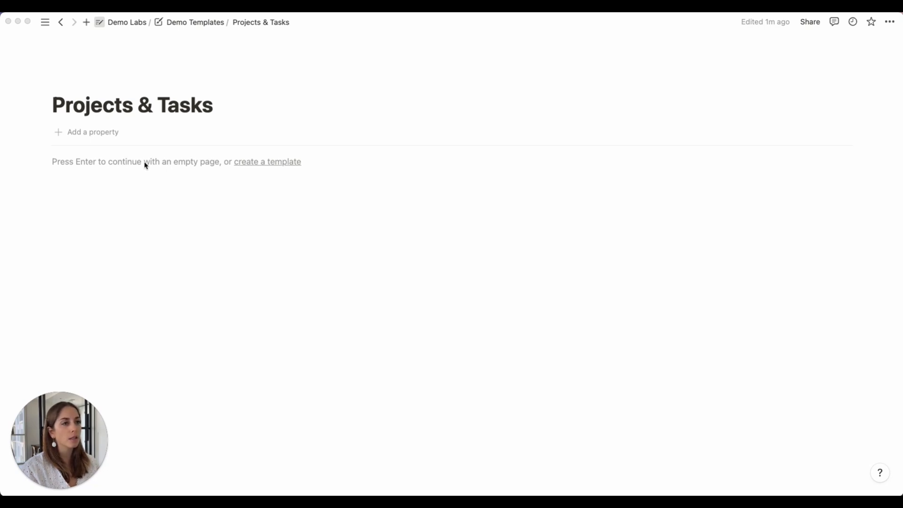
# Insert an inline database in the empty body of the Projects & Tasks page
pyautogui.click(143, 162)
pyautogui.click(142, 162)
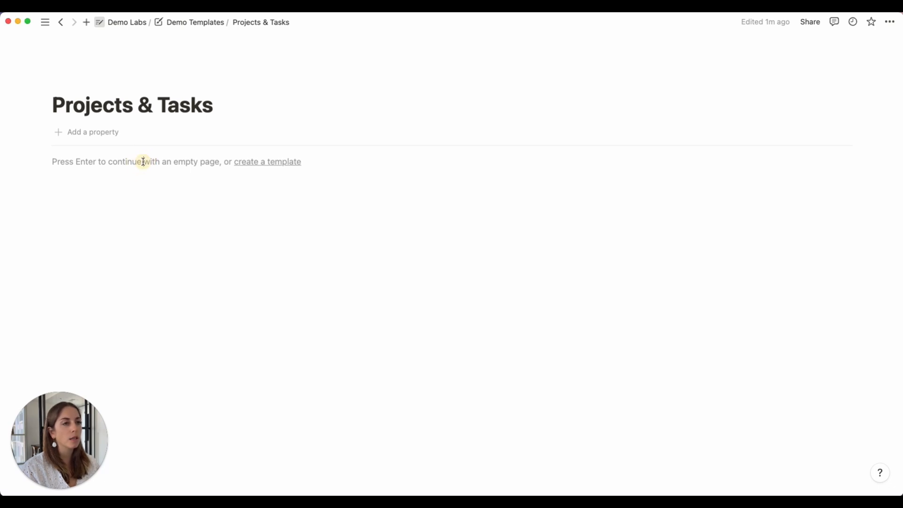
pyautogui.write('/')
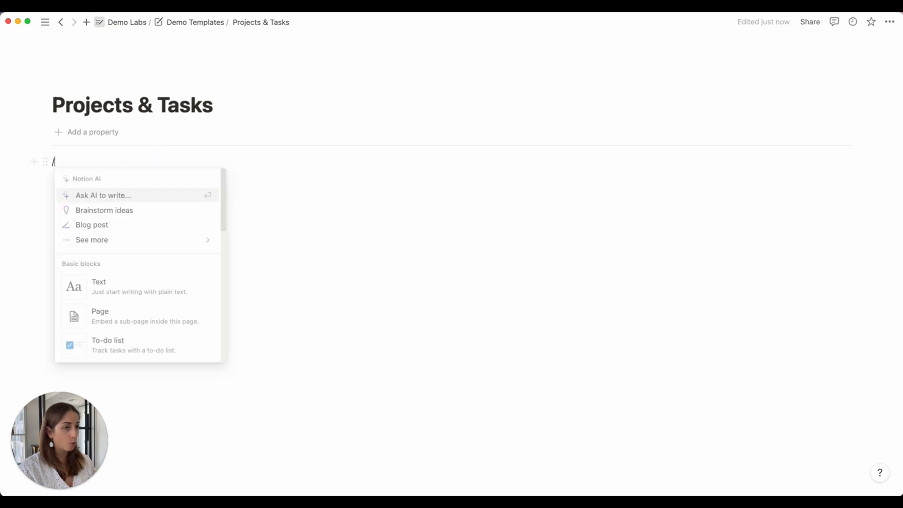
pyautogui.write('database')
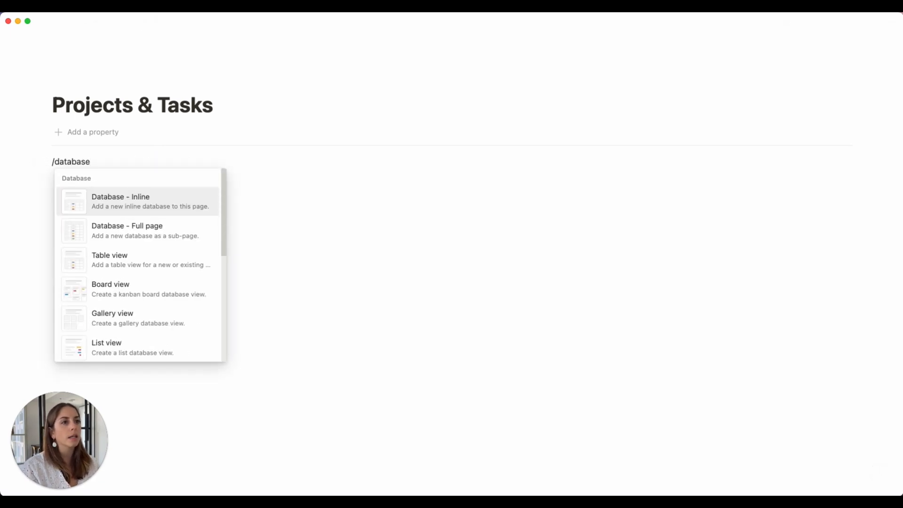
pyautogui.click(135, 206)
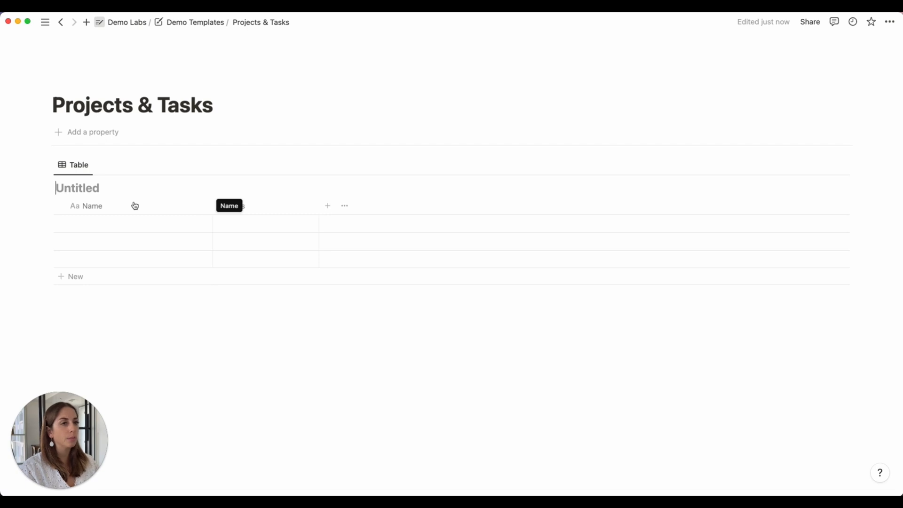
# Title the new inline database "Projects Youtube"
pyautogui.write('Projectys')
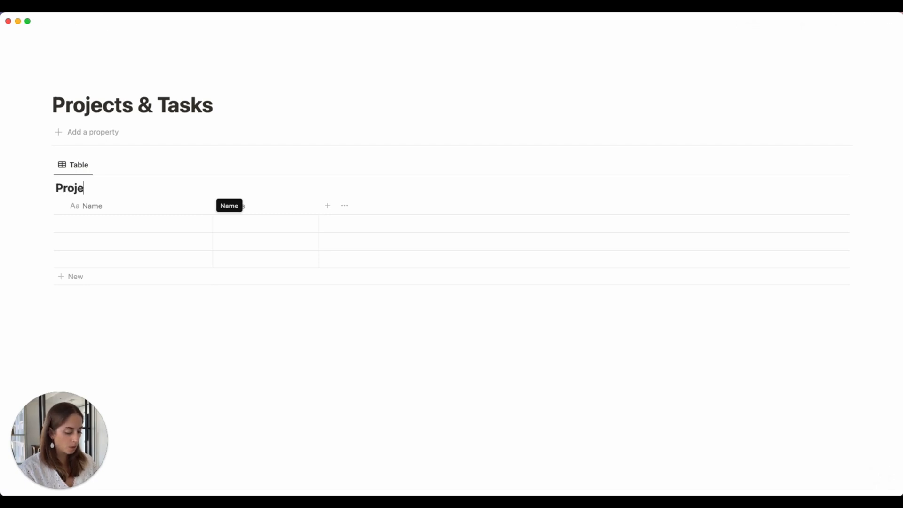
pyautogui.press('BackSpace')
pyautogui.press('BackSpace')
pyautogui.write('s Youtube')
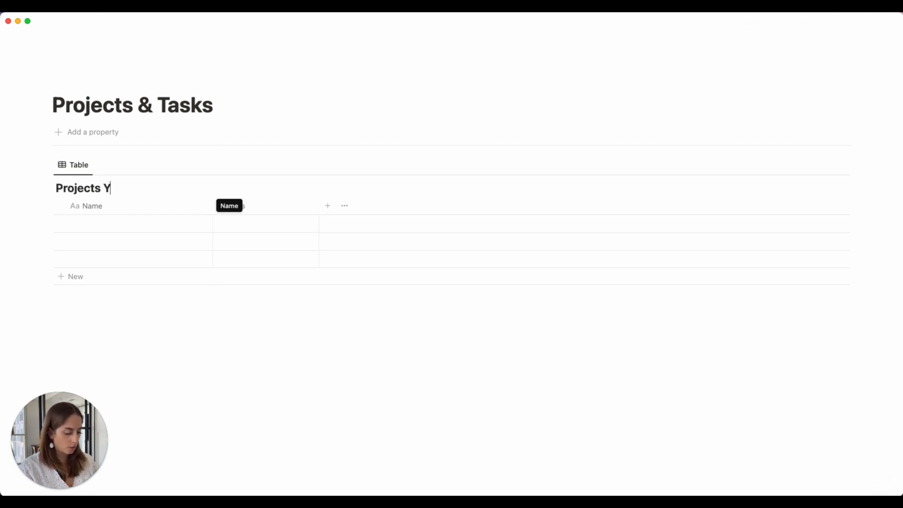
# Rename the database's Name column to "Project Name" and delete the Tags property
pyautogui.click(114, 210)
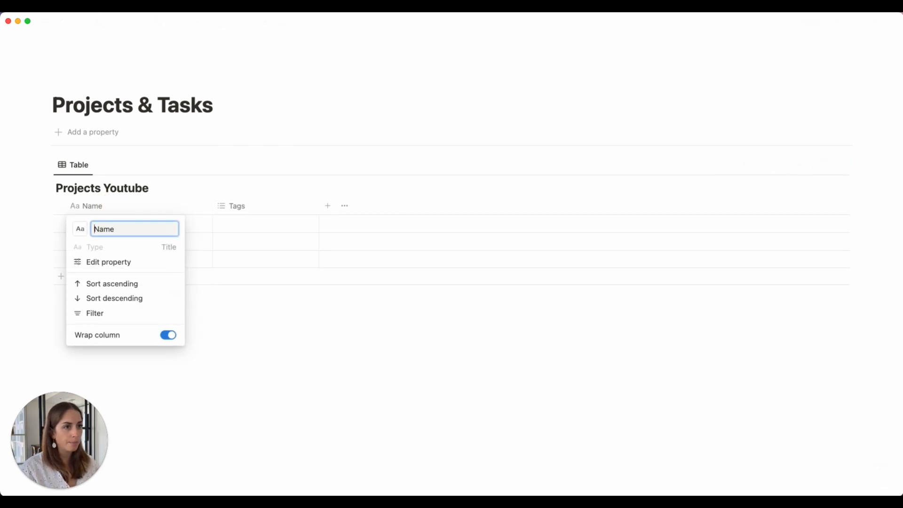
pyautogui.write('Project')
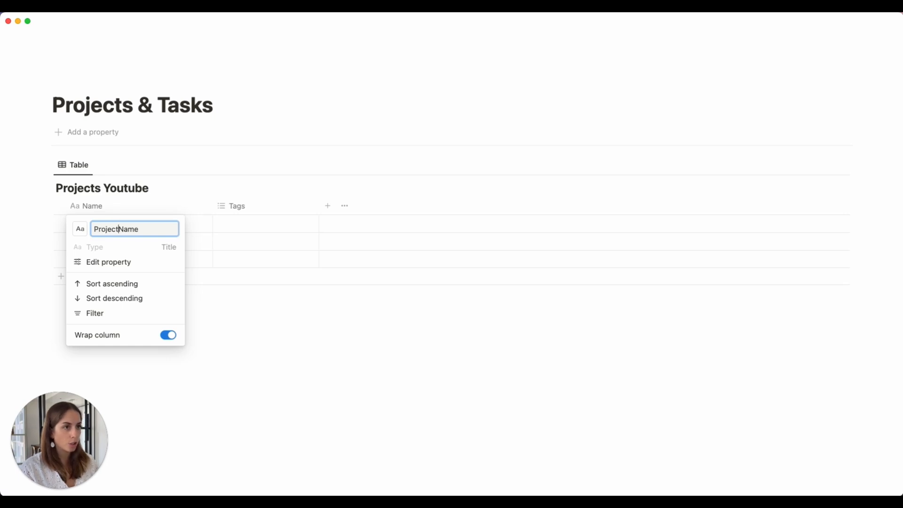
pyautogui.press('Return')
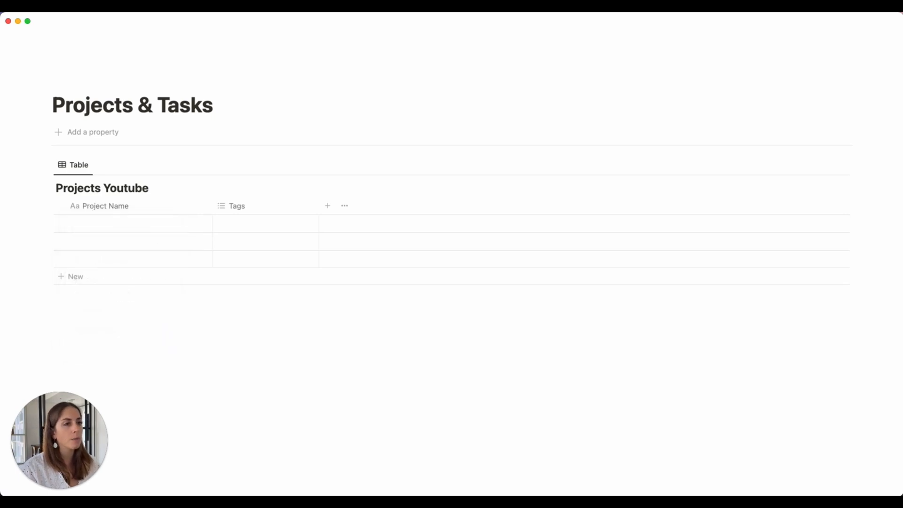
pyautogui.click(270, 208)
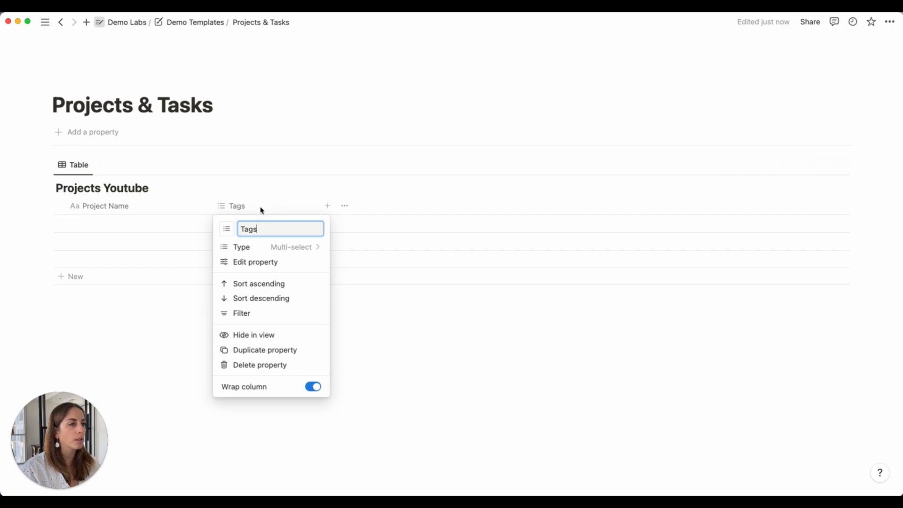
pyautogui.click(276, 366)
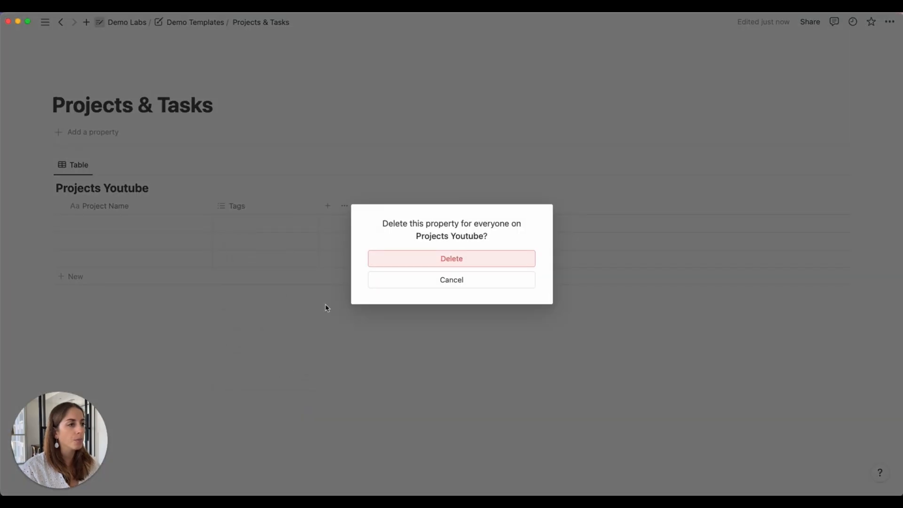
pyautogui.click(382, 268)
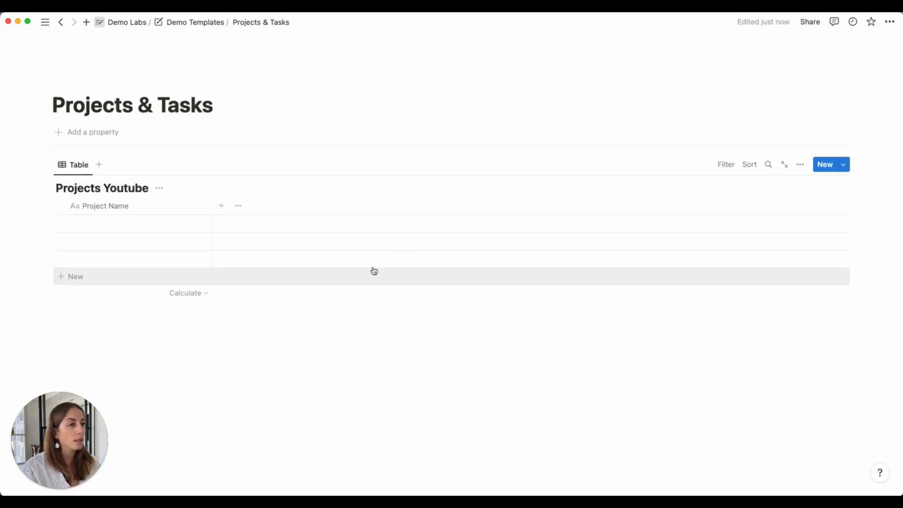
# Add a Date property named "Timeline" to the Projects Youtube database
pyautogui.click(222, 207)
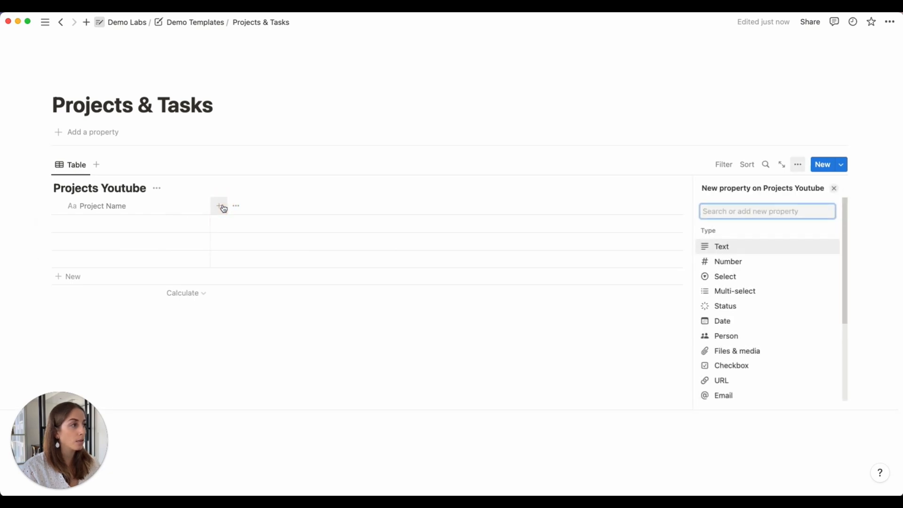
pyautogui.write('data')
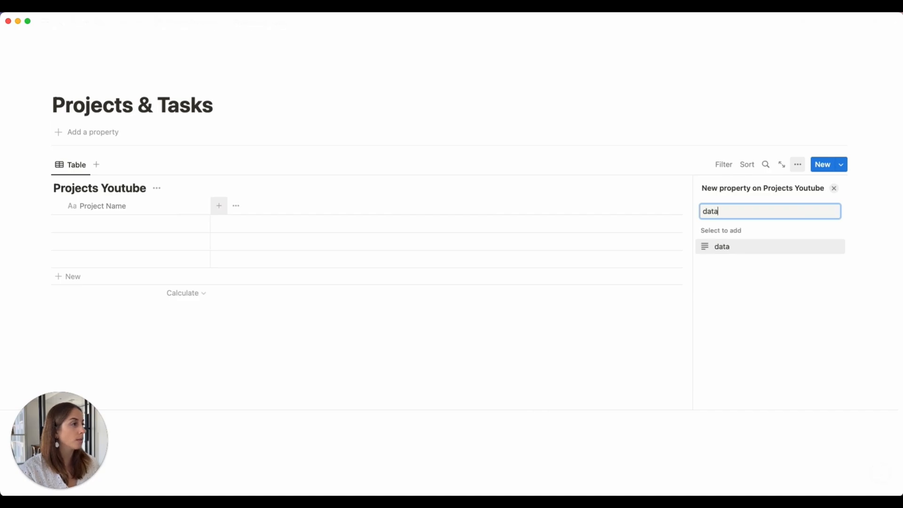
pyautogui.press('BackSpace')
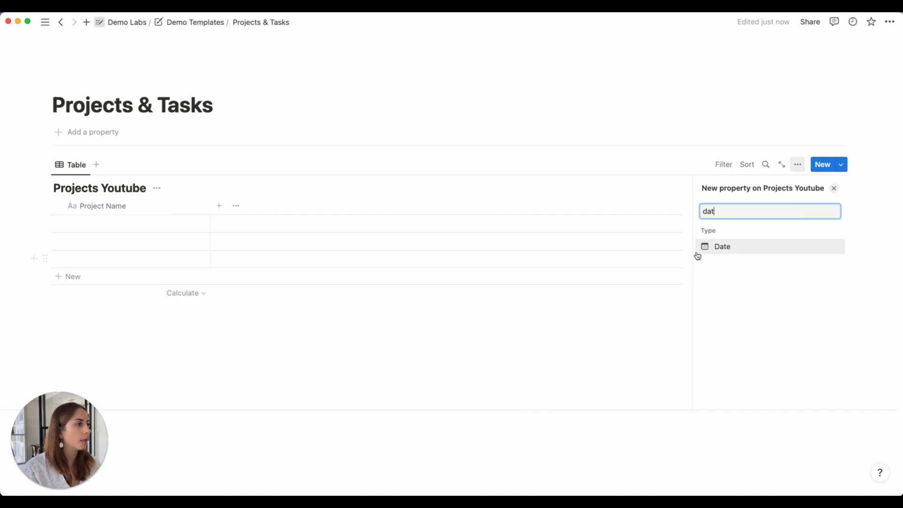
pyautogui.click(723, 249)
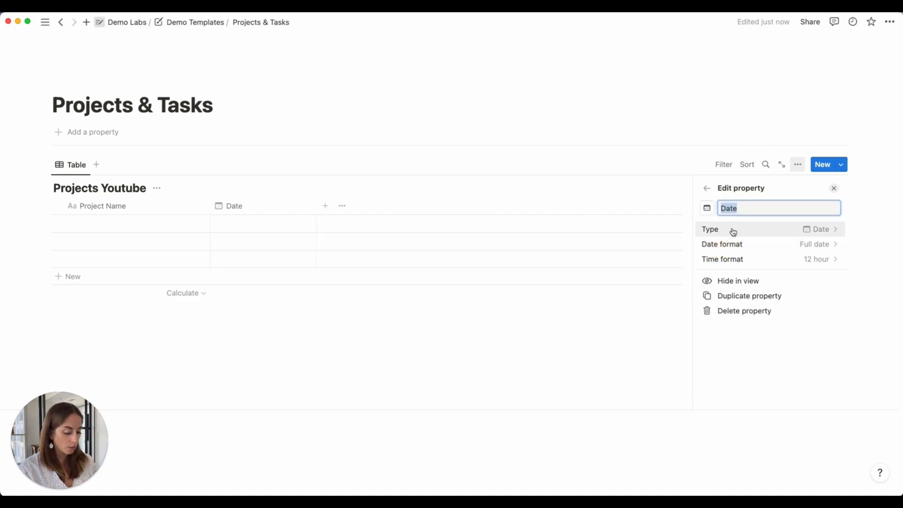
pyautogui.write('Timeline')
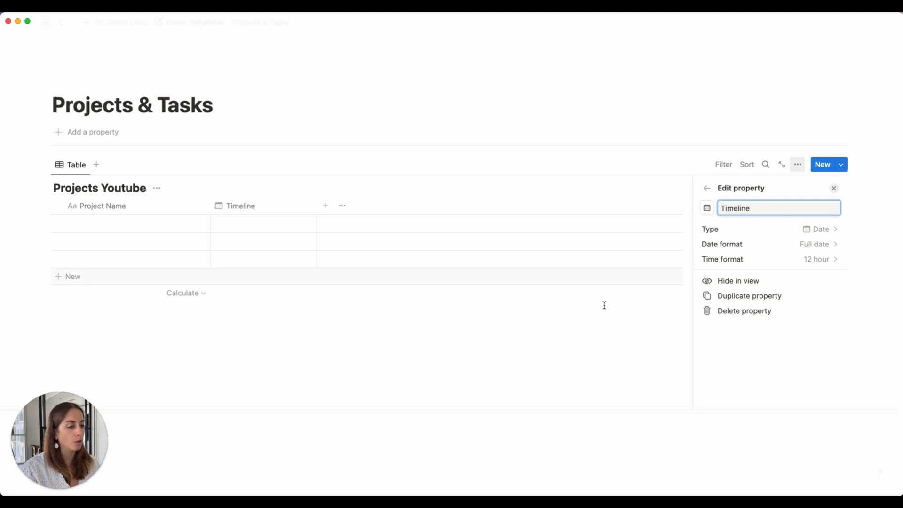
# Add a Person property named "Owner" to the Projects Youtube database
pyautogui.click(326, 206)
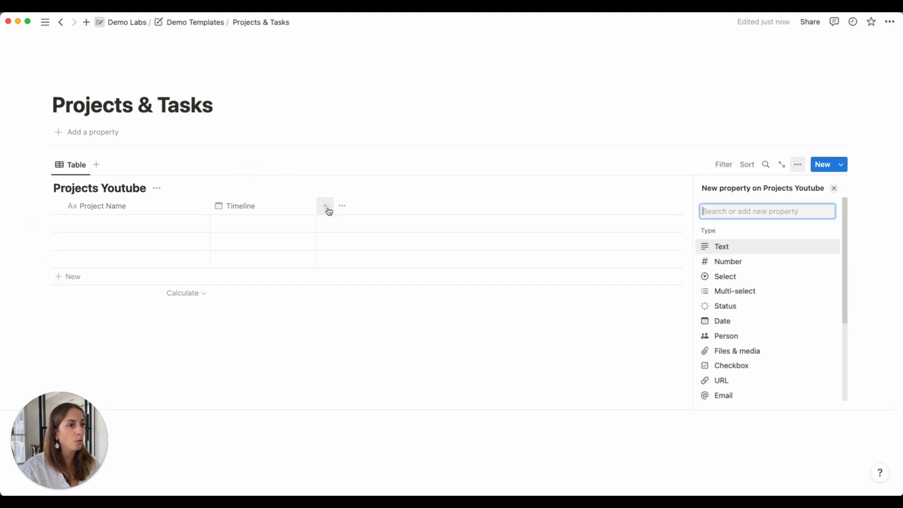
pyautogui.write('pe')
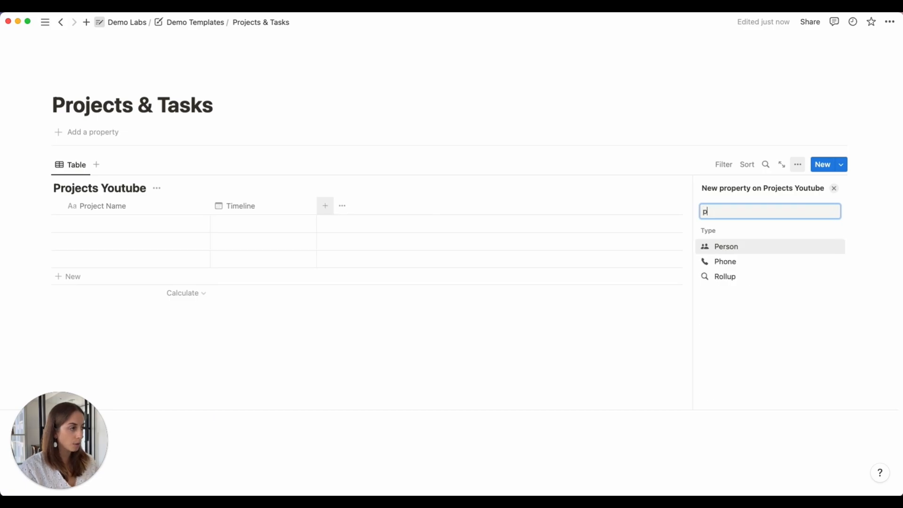
pyautogui.click(736, 248)
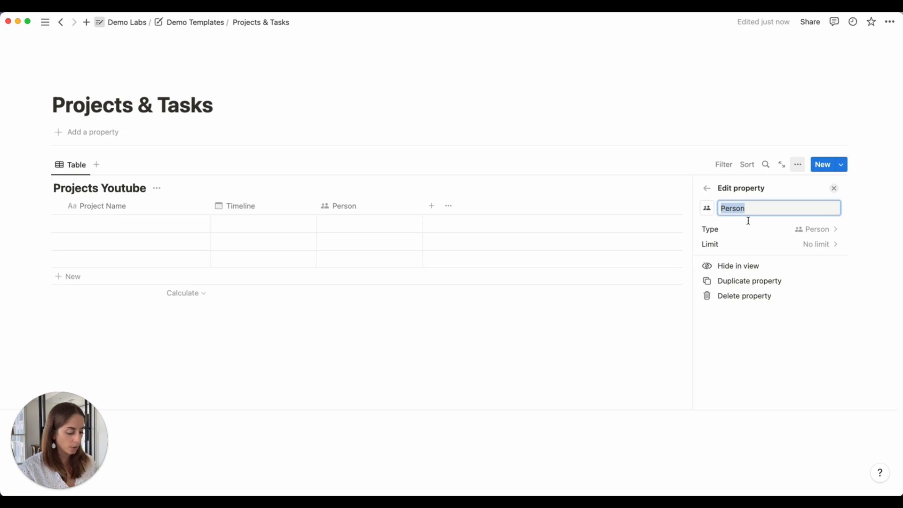
pyautogui.write('Owner')
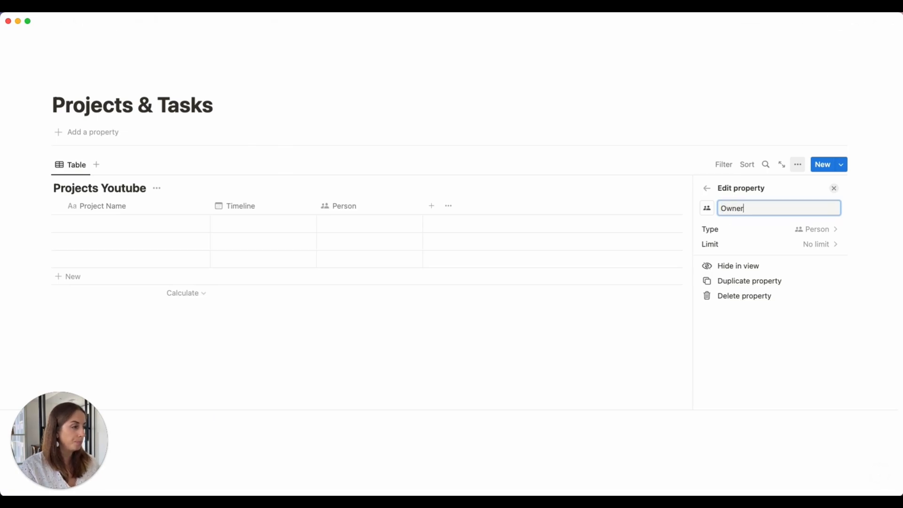
pyautogui.click(447, 176)
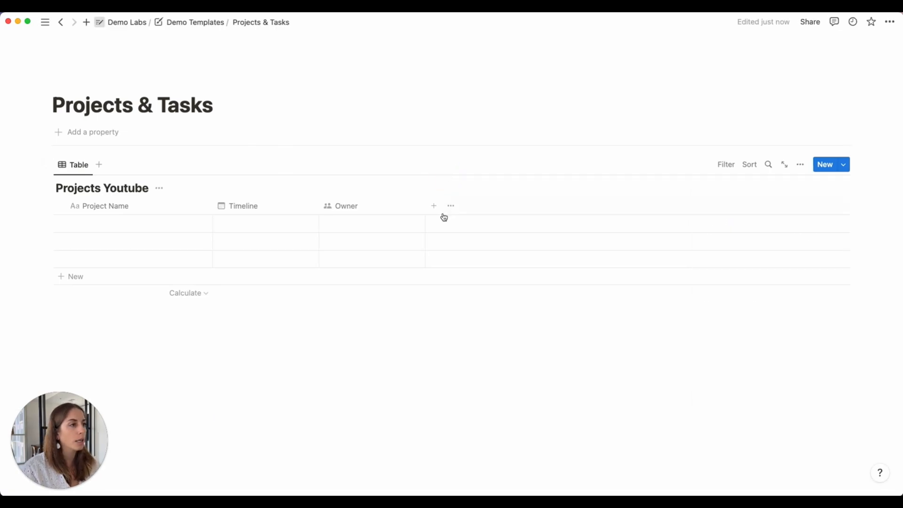
# Add a Status property to the Projects Youtube database, keeping the name "Status"
pyautogui.click(433, 207)
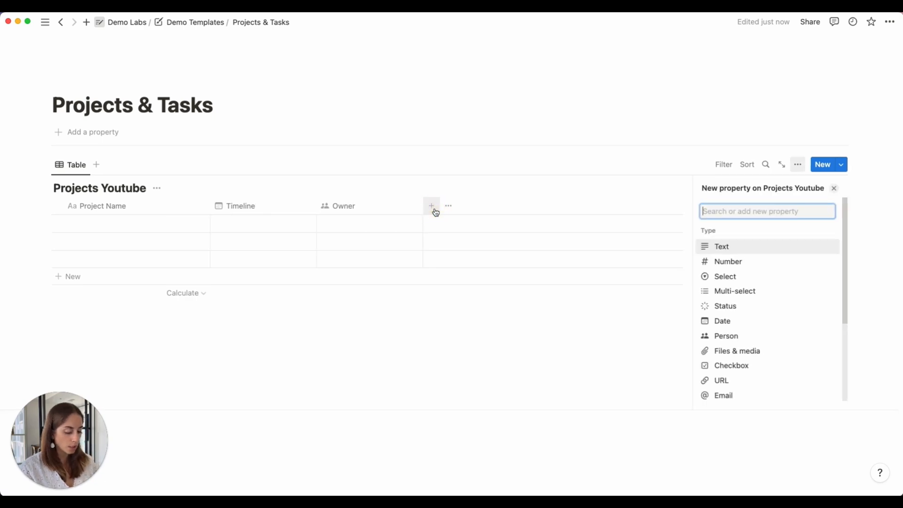
pyautogui.write('Stat')
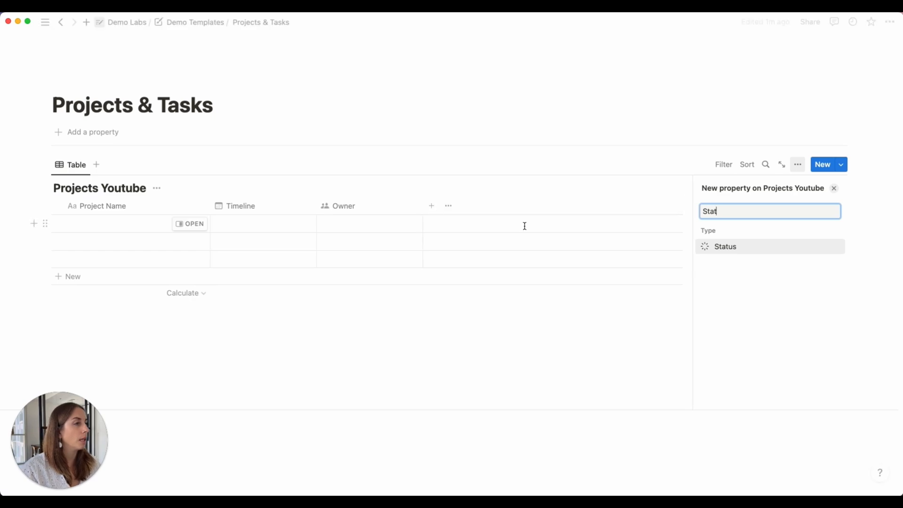
pyautogui.click(738, 247)
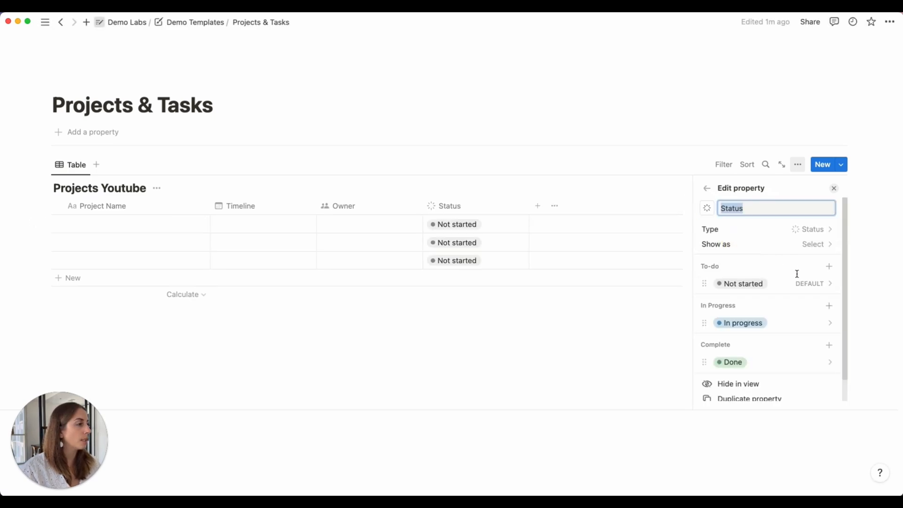
# Colour the Not started status option red and the In progress option yellow
pyautogui.click(801, 288)
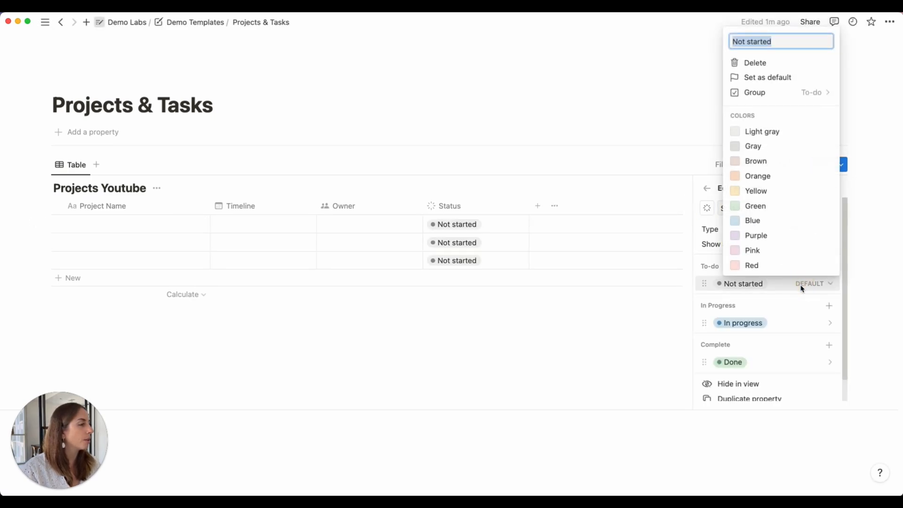
pyautogui.click(804, 267)
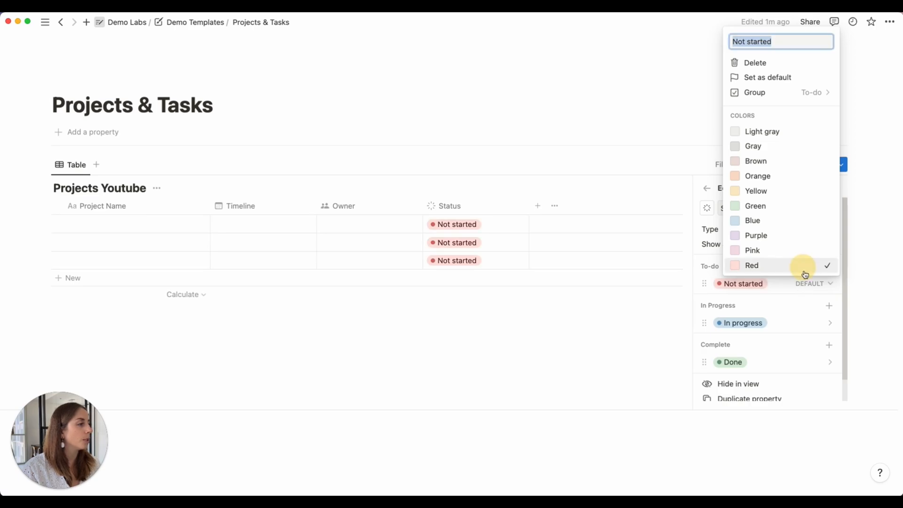
pyautogui.click(799, 299)
pyautogui.click(782, 320)
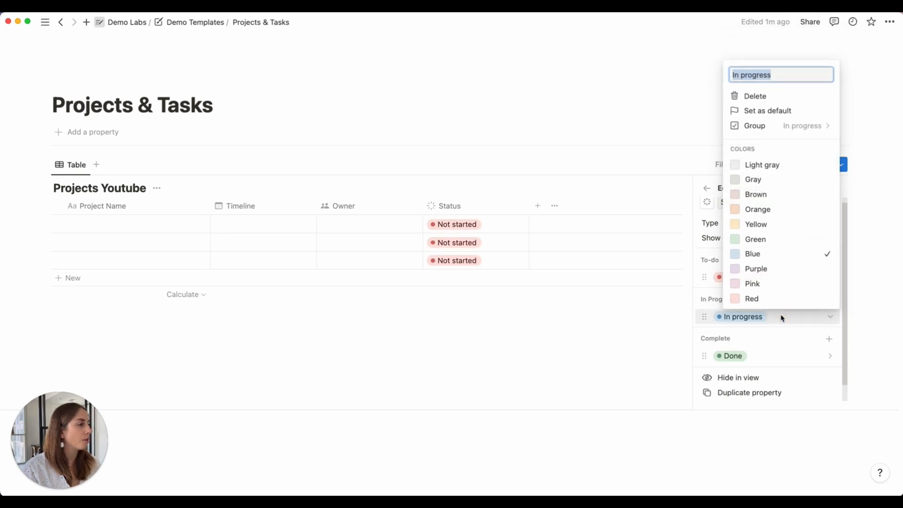
pyautogui.click(781, 224)
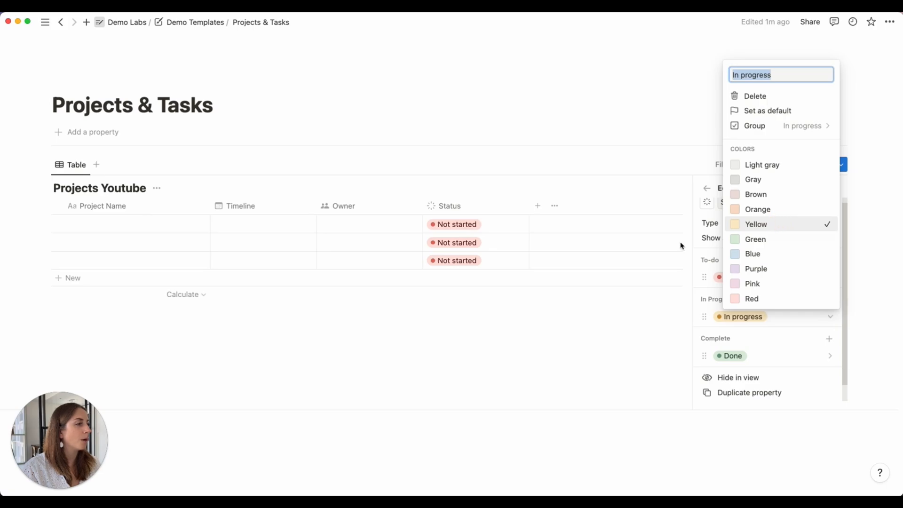
pyautogui.click(589, 255)
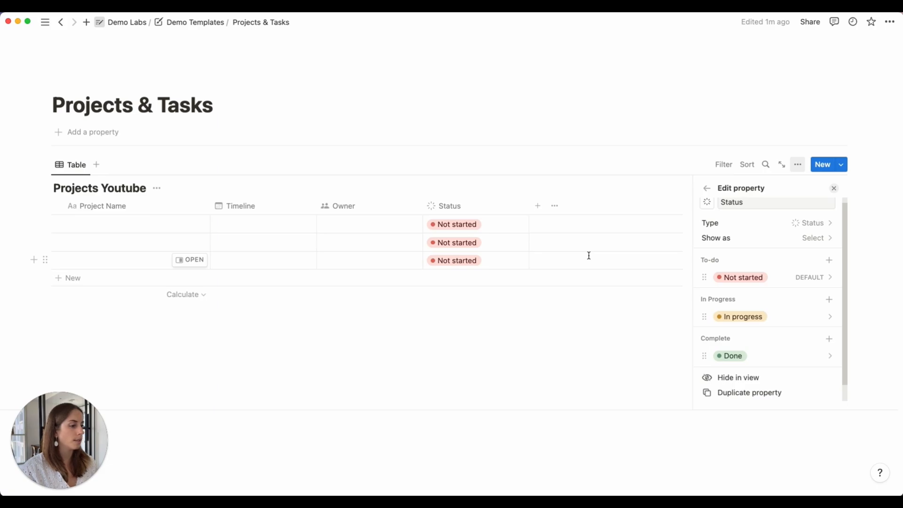
pyautogui.click(573, 320)
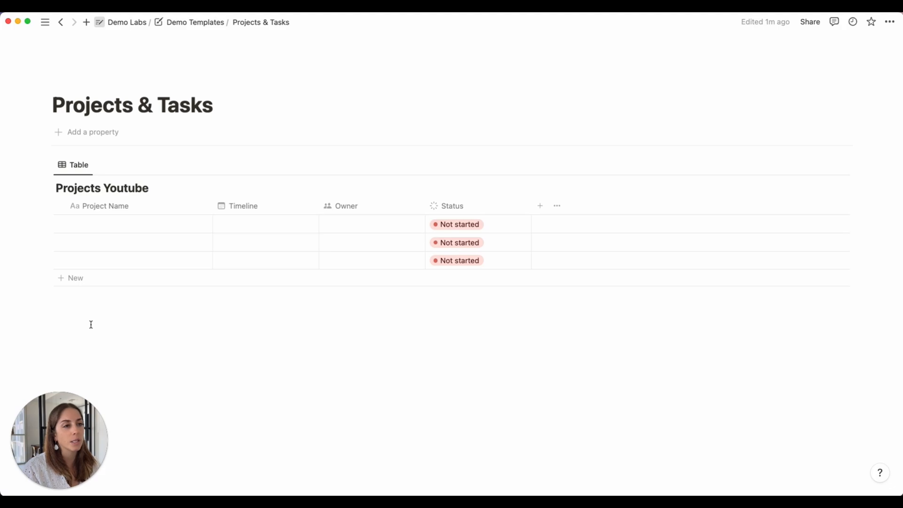
# Insert an inline database below the Projects Youtube table and title it "Tasks Youtube"
pyautogui.click(106, 317)
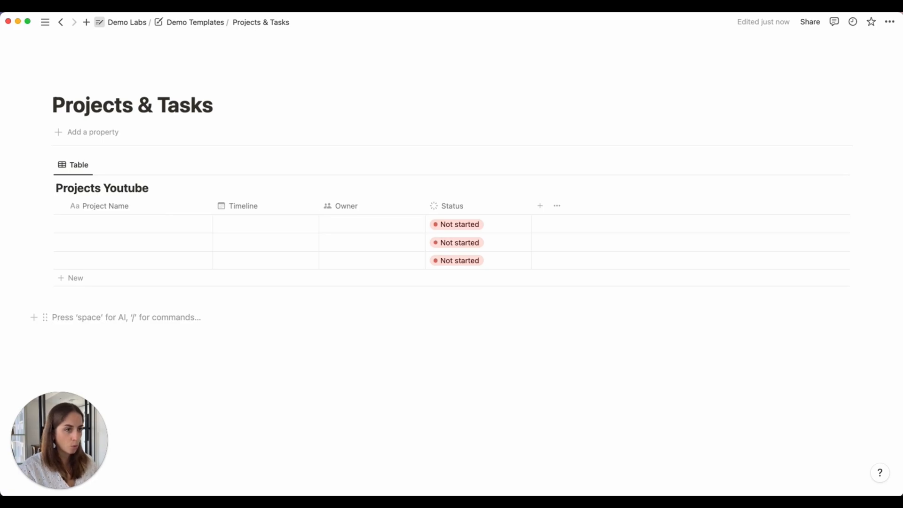
pyautogui.write('/datab')
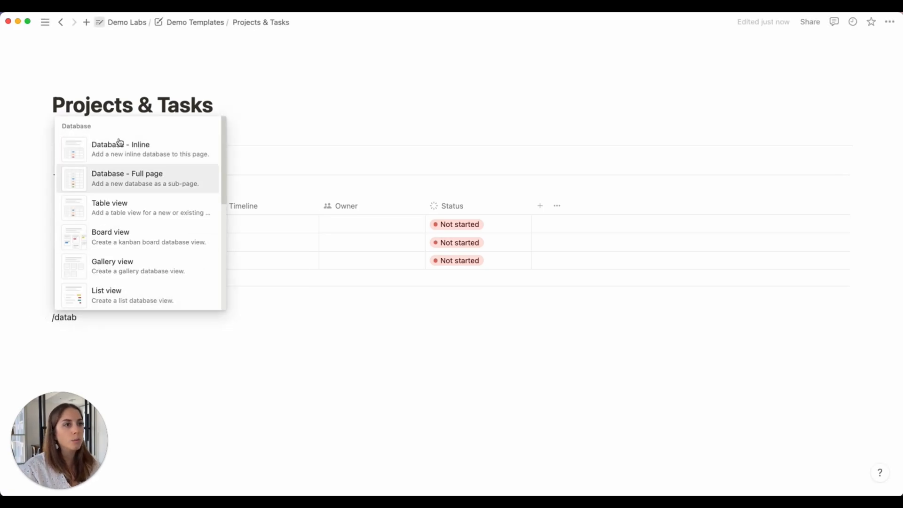
pyautogui.click(112, 147)
pyautogui.scroll(-3, 523, 271)
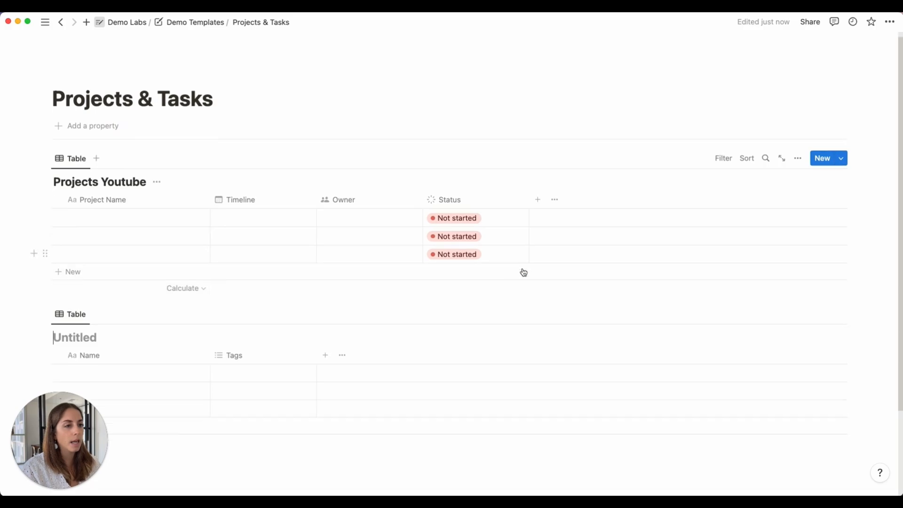
pyautogui.write('T')
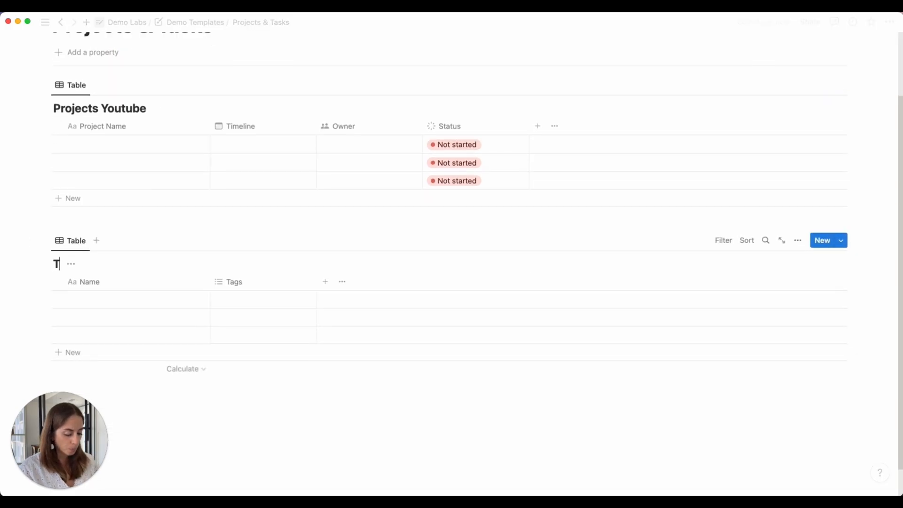
pyautogui.write('asks Youtube')
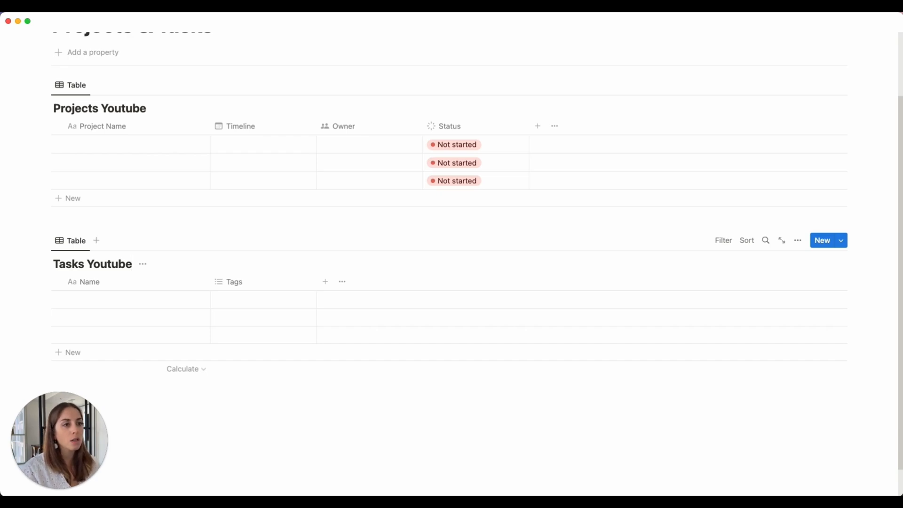
# Rename the title property of the Tasks Youtube database to "Task Name"
pyautogui.click(113, 287)
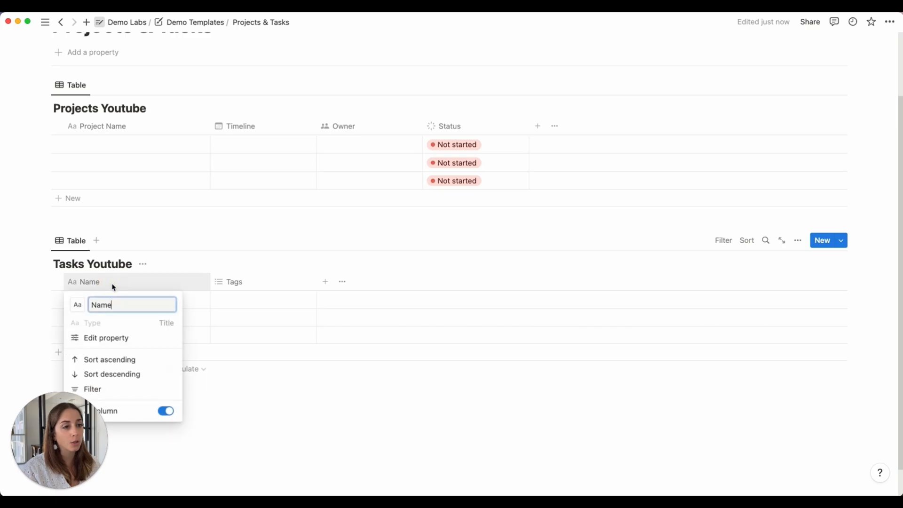
pyautogui.click(91, 305)
pyautogui.write('Ta')
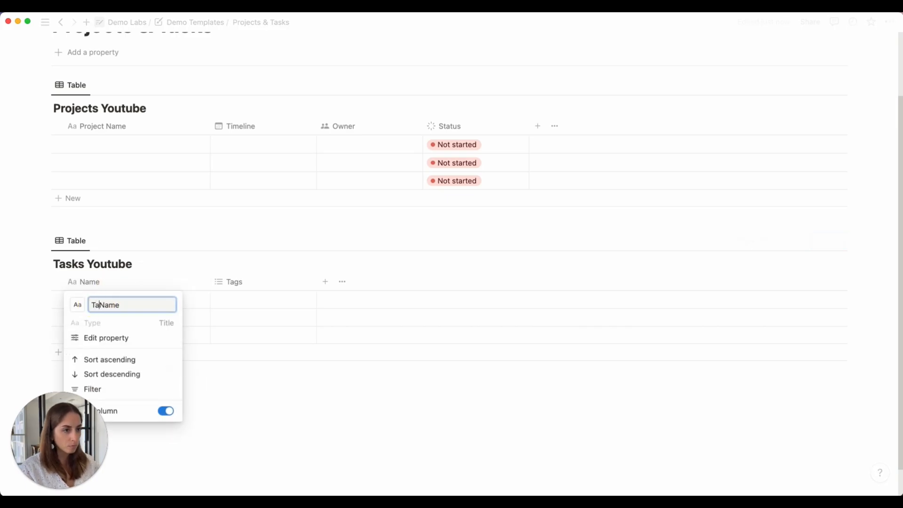
pyautogui.write('sk')
pyautogui.press('Return')
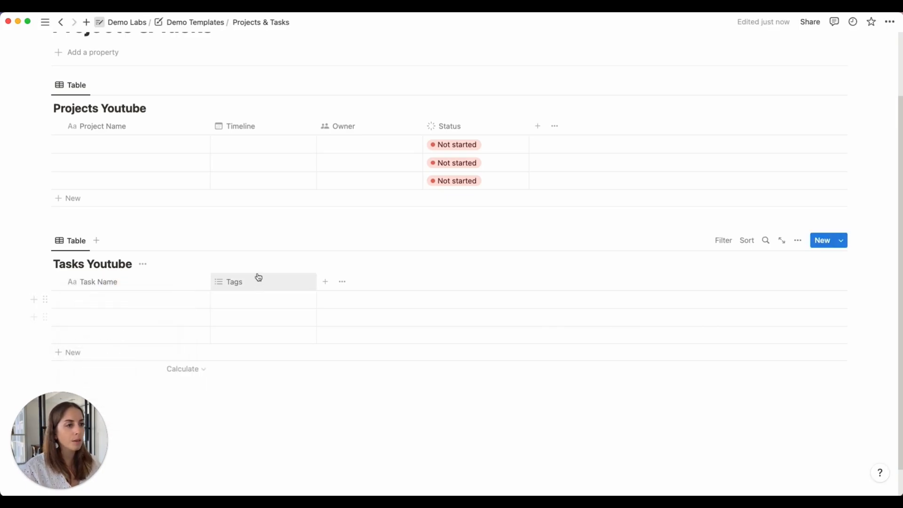
# Delete the Tags property from the Tasks Youtube database
pyautogui.click(255, 281)
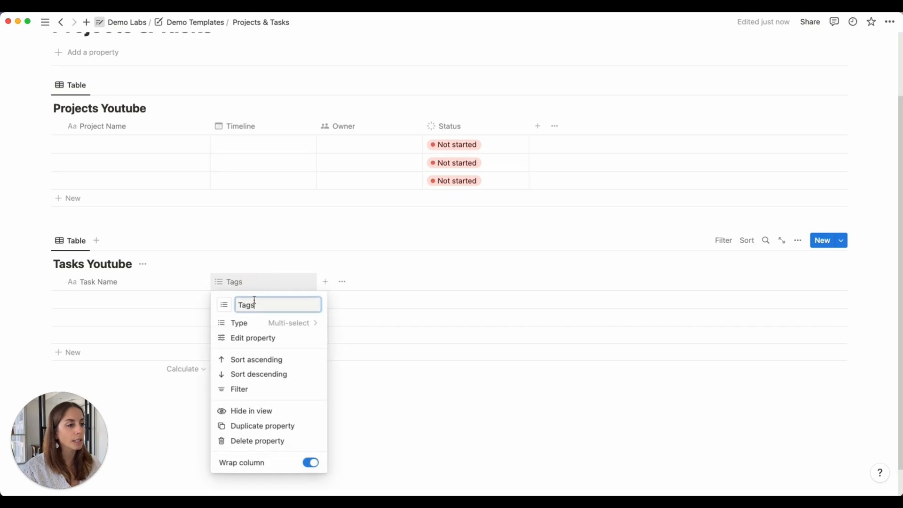
pyautogui.click(270, 441)
pyautogui.click(395, 265)
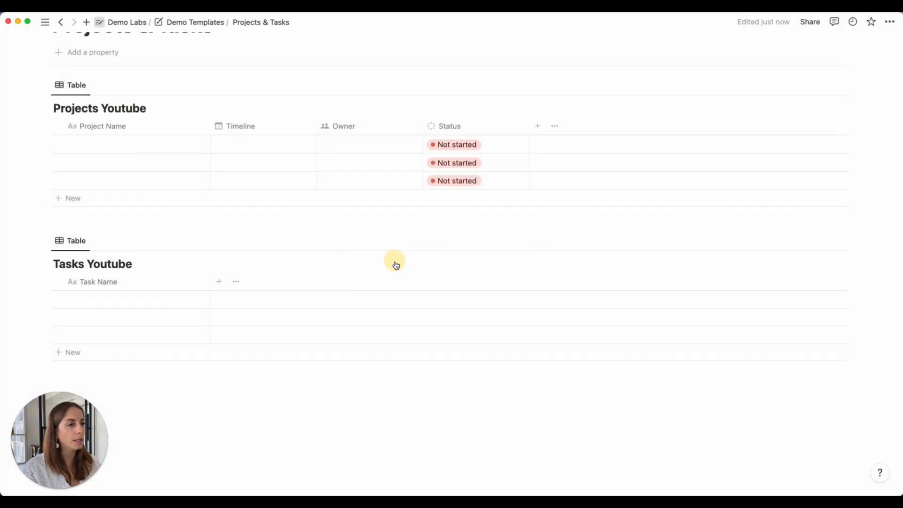
# Add a Date property named "Deadline" to the Tasks Youtube database
pyautogui.scroll(-2, 395, 262)
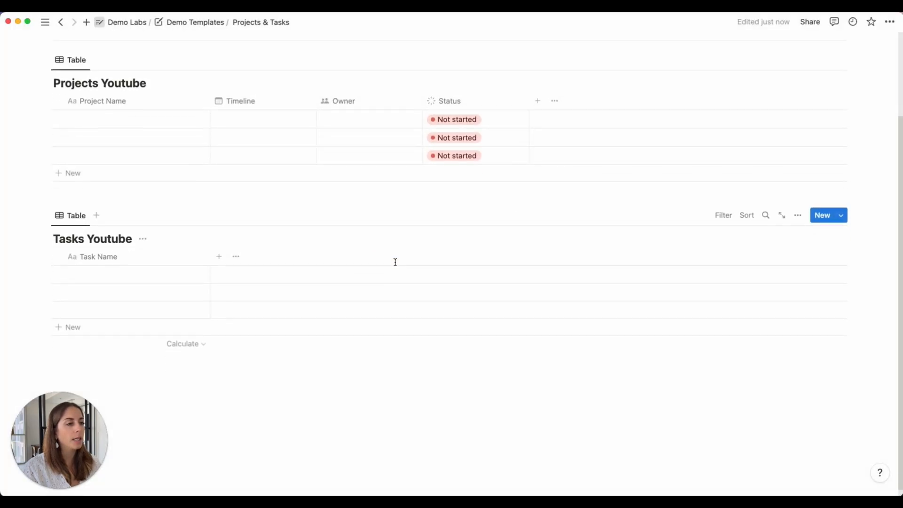
pyautogui.click(219, 249)
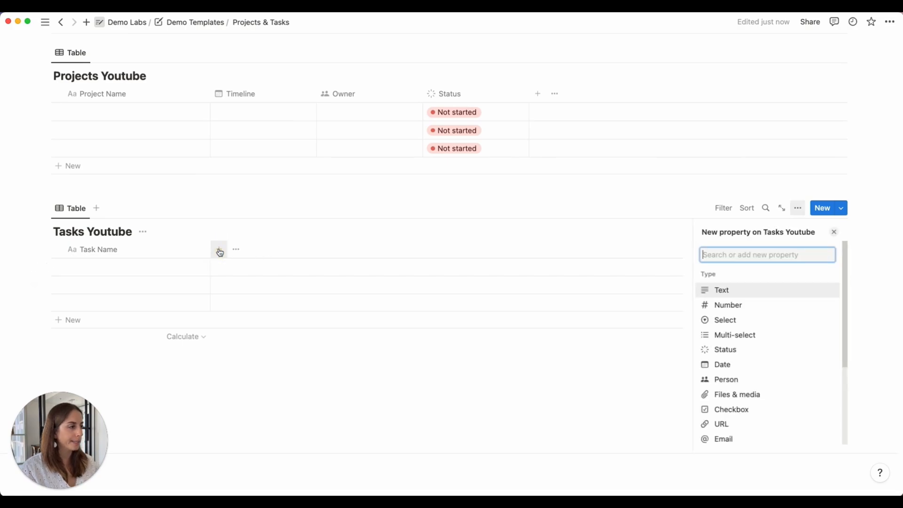
pyautogui.write('dat')
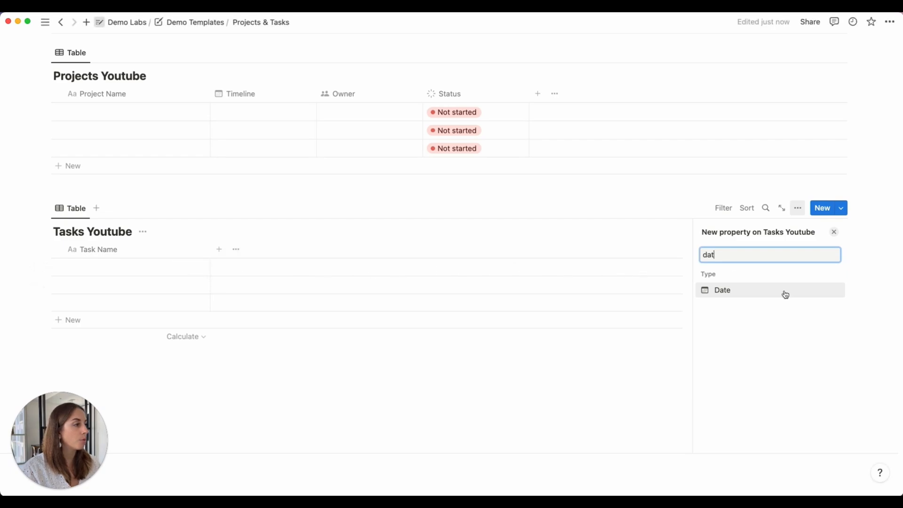
pyautogui.click(751, 294)
pyautogui.write('Dea')
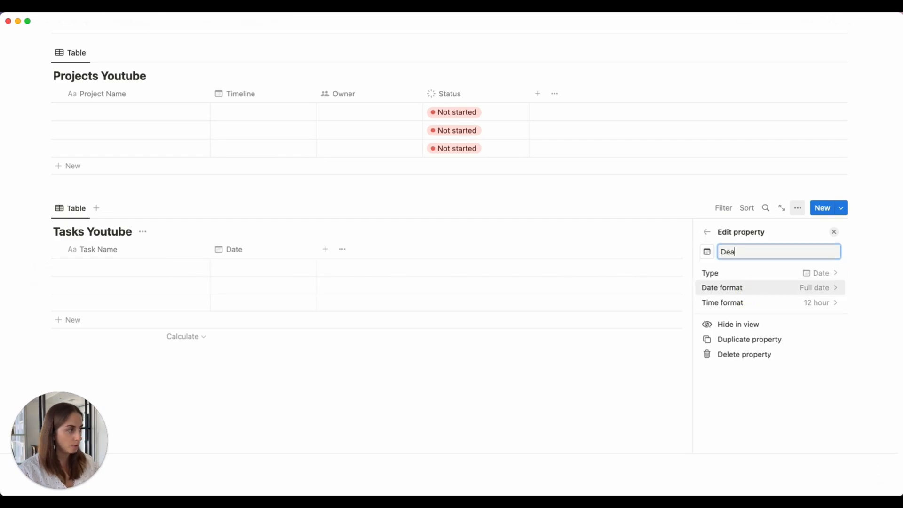
pyautogui.write('dline')
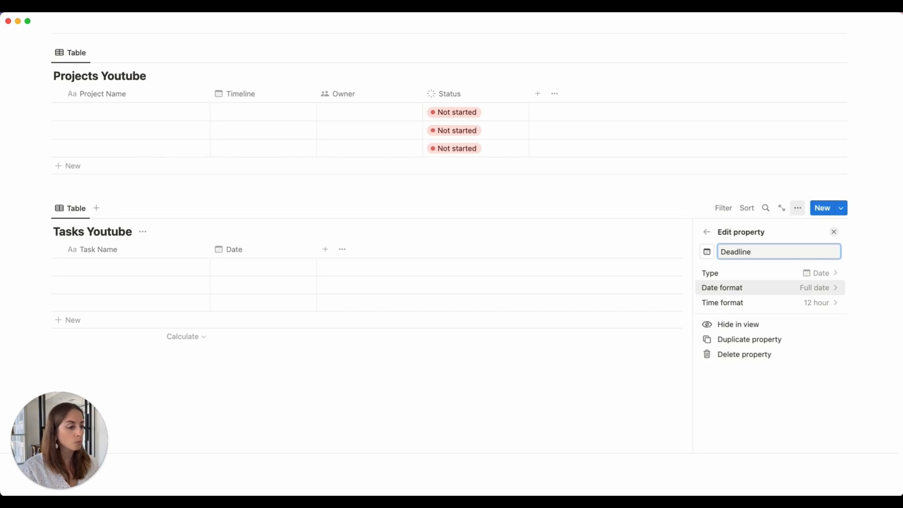
pyautogui.moveTo(488, 261); pyautogui.dragTo(475, 261)
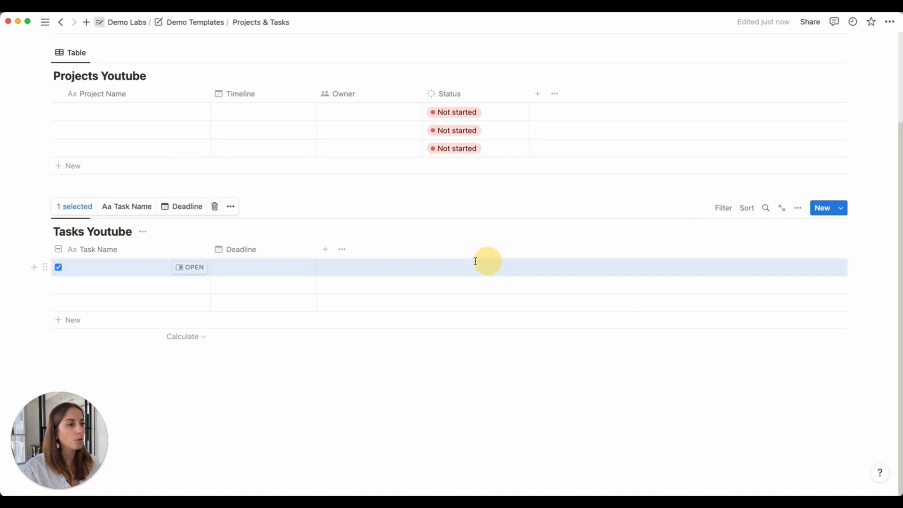
# Add a Person property named "Owner" to the Tasks Youtube database
pyautogui.click(325, 249)
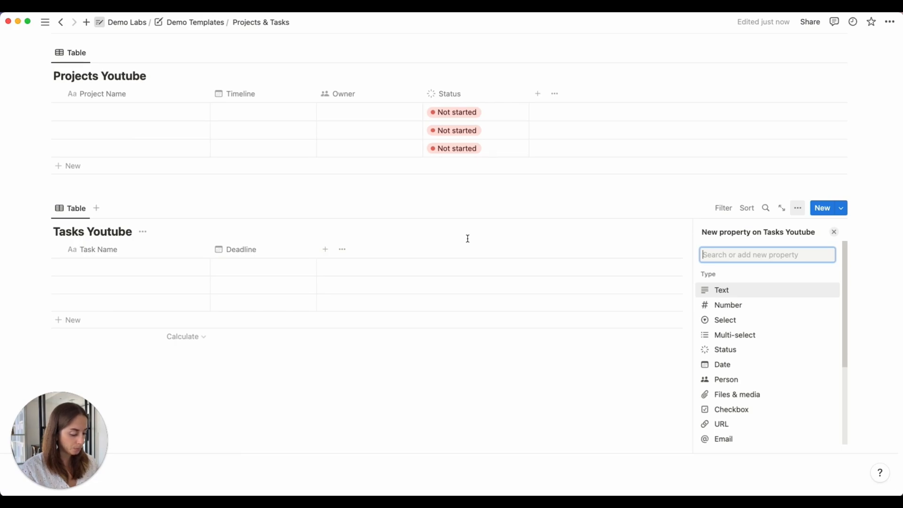
pyautogui.write('pe')
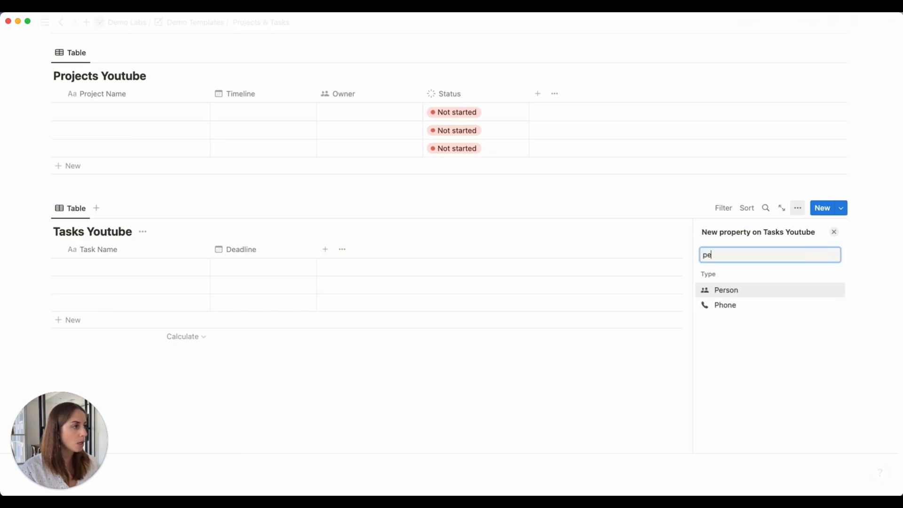
pyautogui.click(731, 296)
pyautogui.write('Ownm')
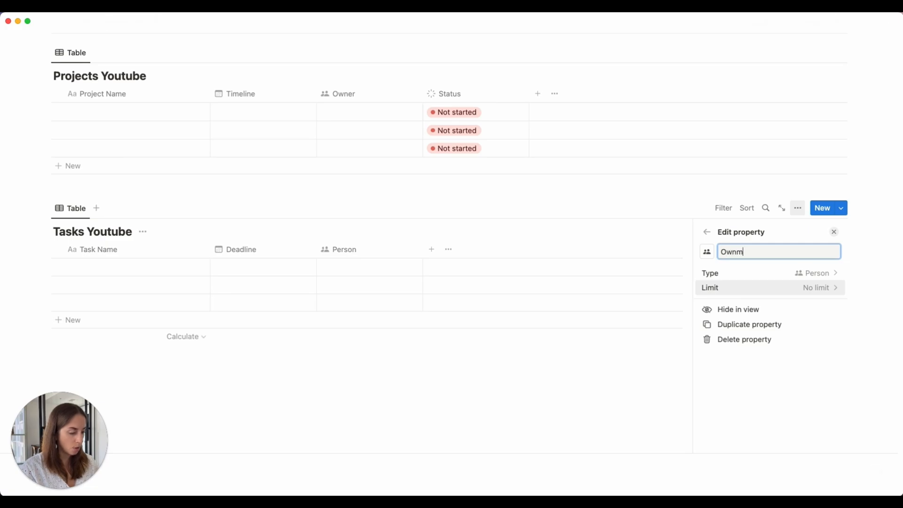
pyautogui.press('BackSpace')
pyautogui.write('er')
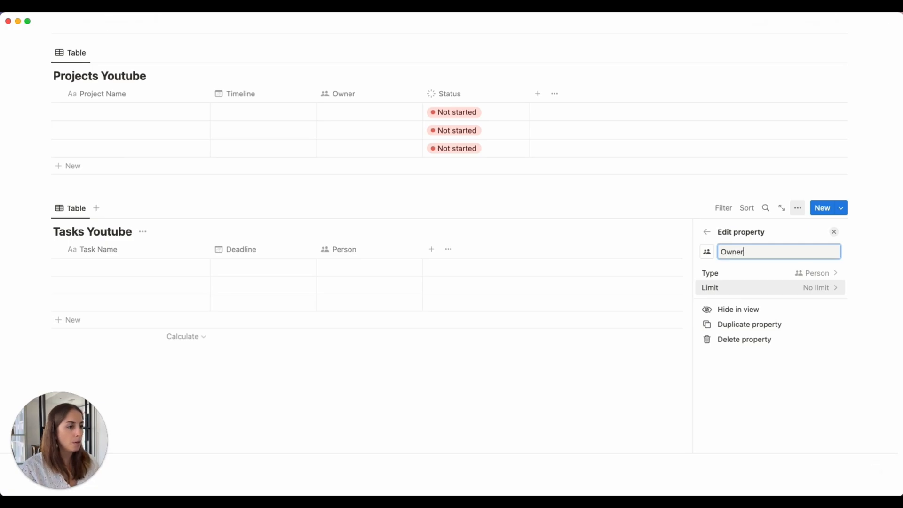
pyautogui.click(432, 253)
# Add a Checkbox property named "Done" to the Tasks Youtube database
pyautogui.click(433, 253)
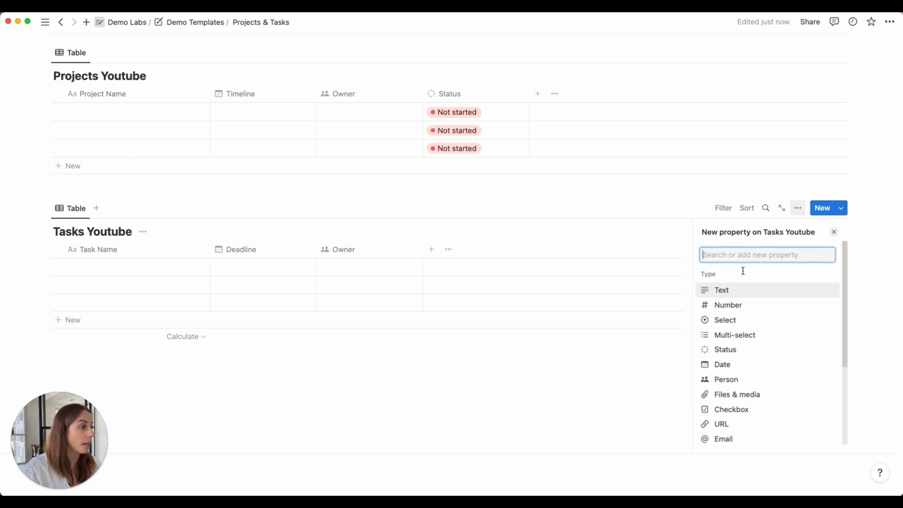
pyautogui.write('crc')
pyautogui.press('BackSpace')
pyautogui.press('BackSpace')
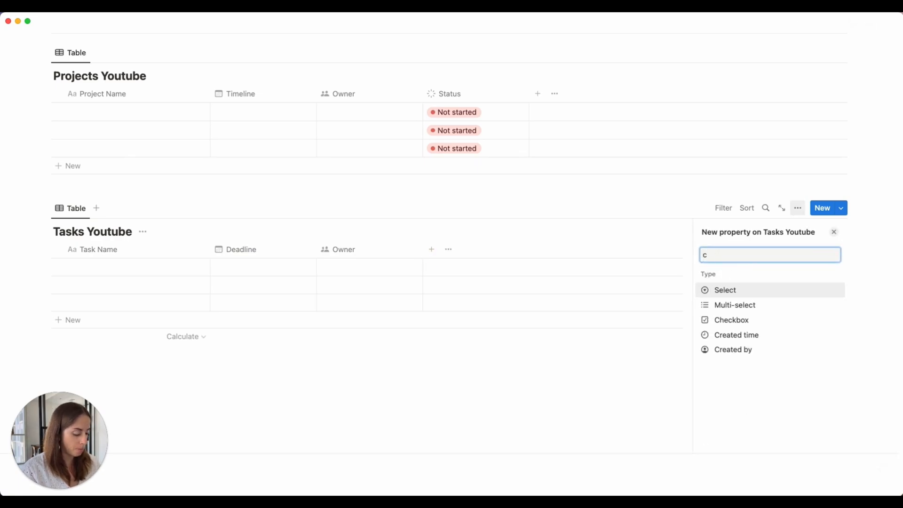
pyautogui.write('h')
pyautogui.click(758, 292)
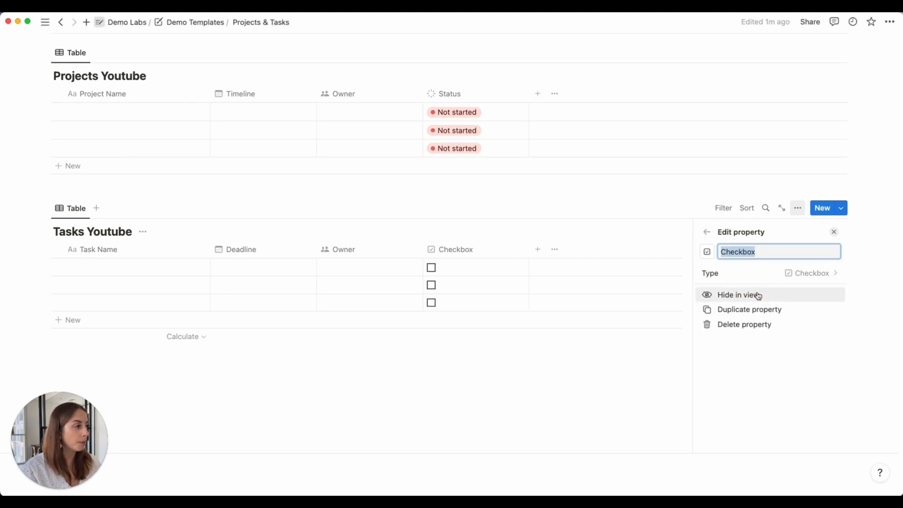
pyautogui.write('Done')
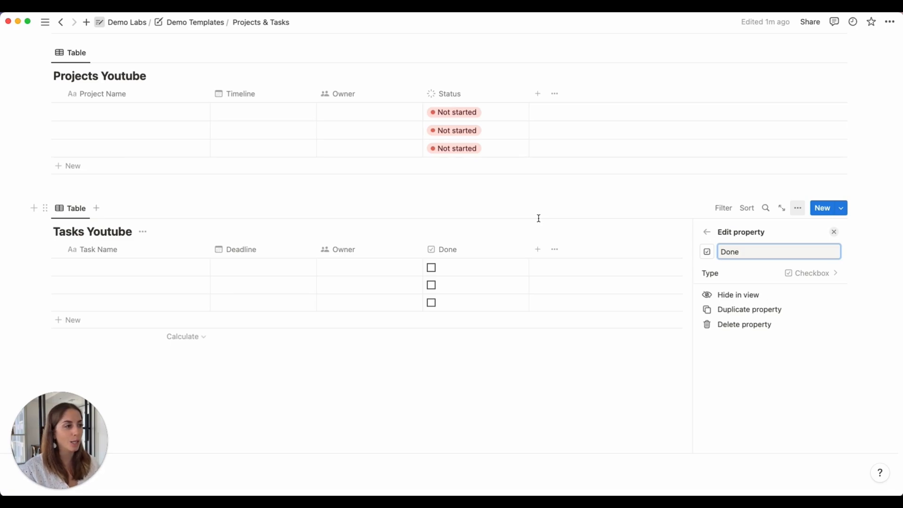
pyautogui.click(835, 231)
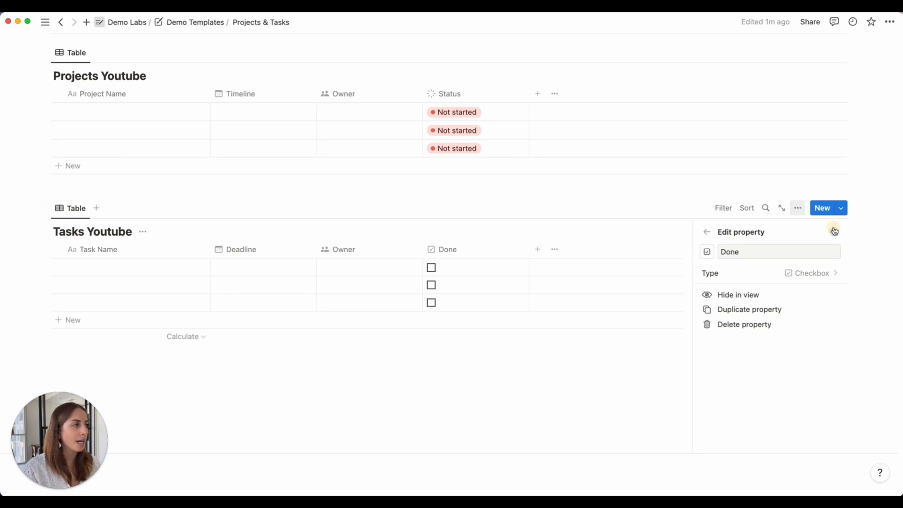
# Add a Date property named "Date Started" to the Tasks Youtube database
pyautogui.click(538, 249)
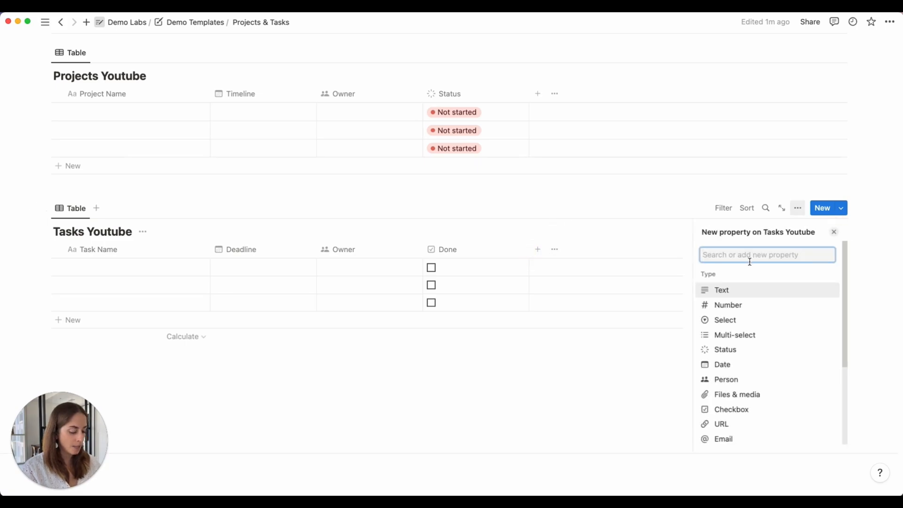
pyautogui.write('date')
pyautogui.click(752, 291)
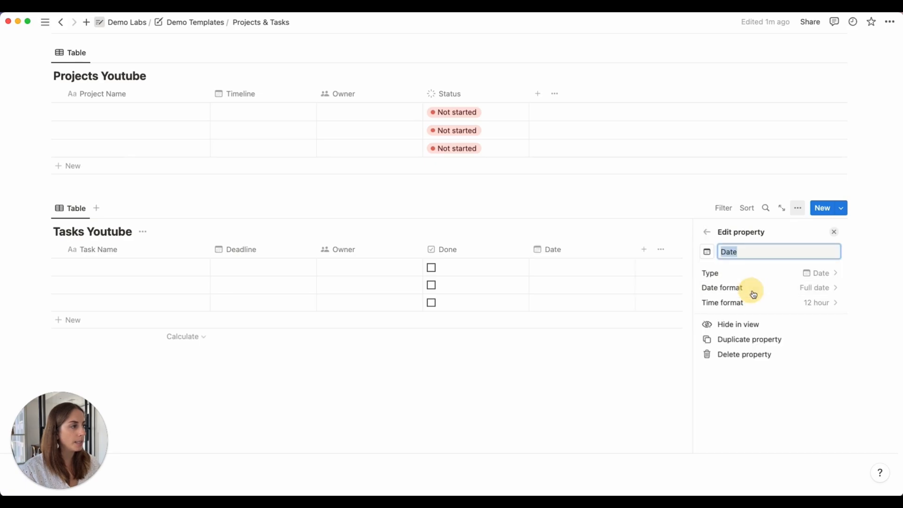
pyautogui.press('Right')
pyautogui.write('Started')
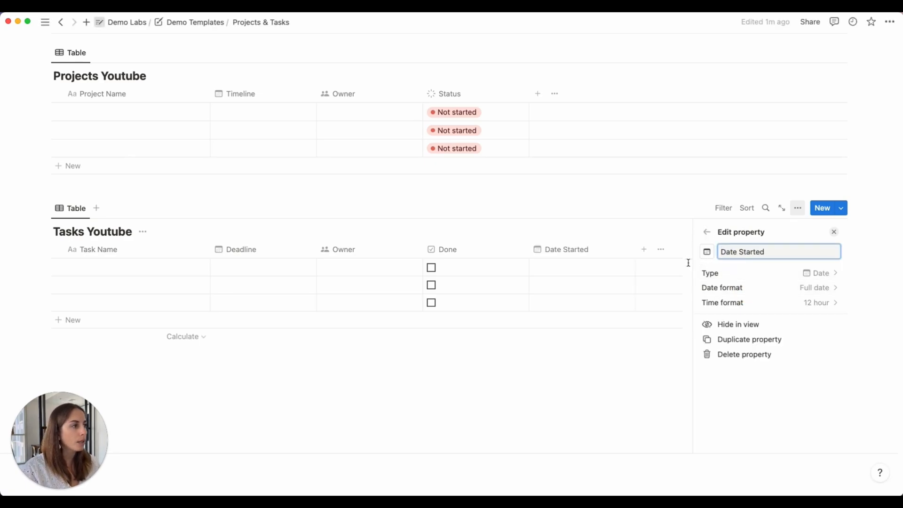
pyautogui.click(645, 254)
# Add another Date property named "Date Finished" to the Tasks Youtube database
pyautogui.click(645, 255)
pyautogui.write('date')
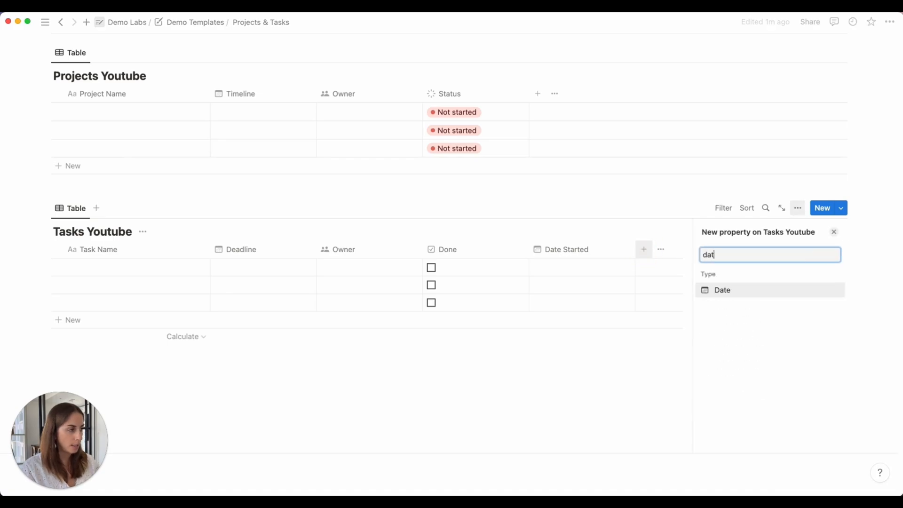
pyautogui.click(716, 300)
pyautogui.click(750, 251)
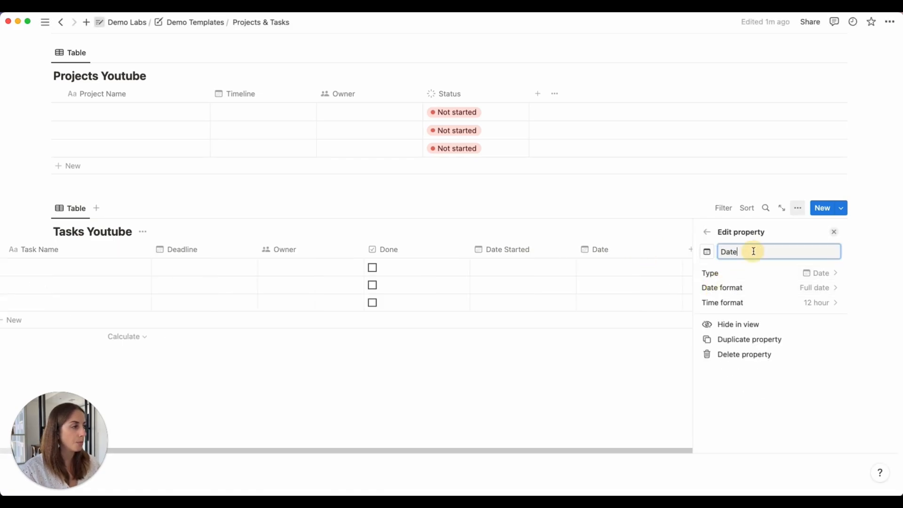
pyautogui.write('Finished')
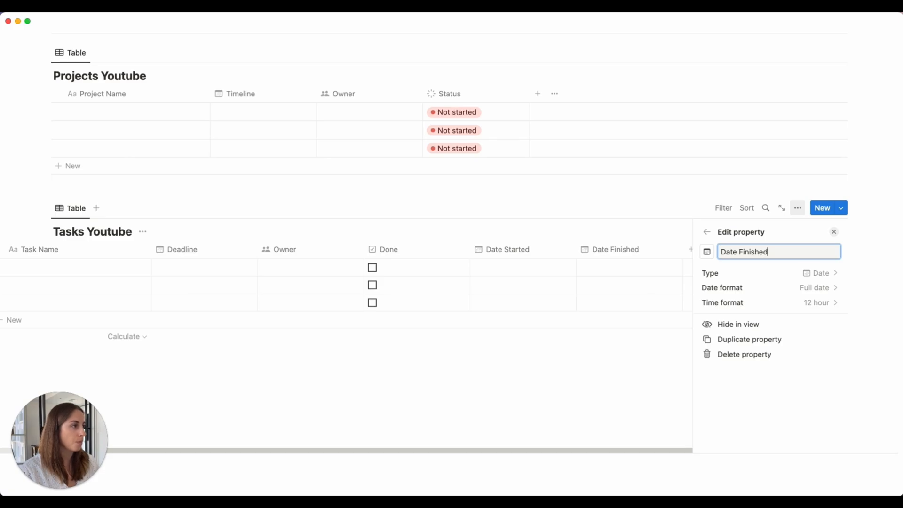
pyautogui.click(679, 230)
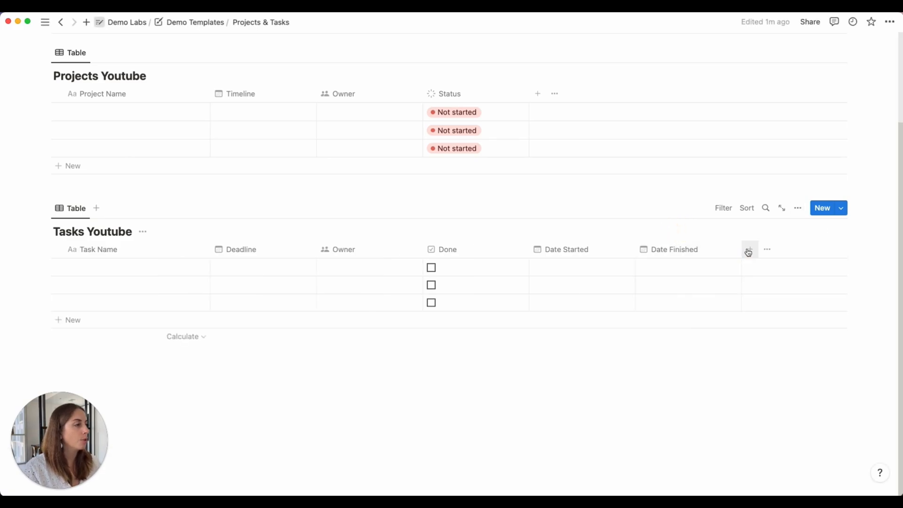
# Add a Number property named "No. Hours" to the Tasks Youtube database
pyautogui.click(748, 250)
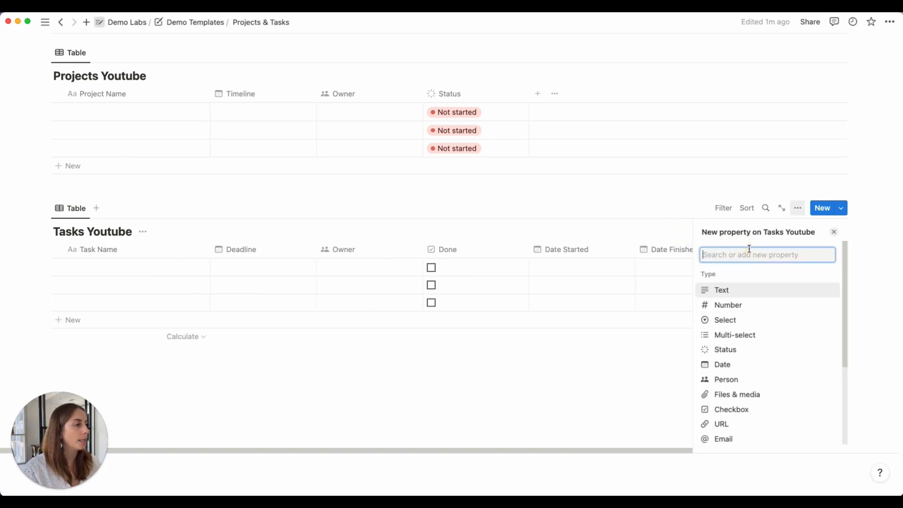
pyautogui.click(730, 305)
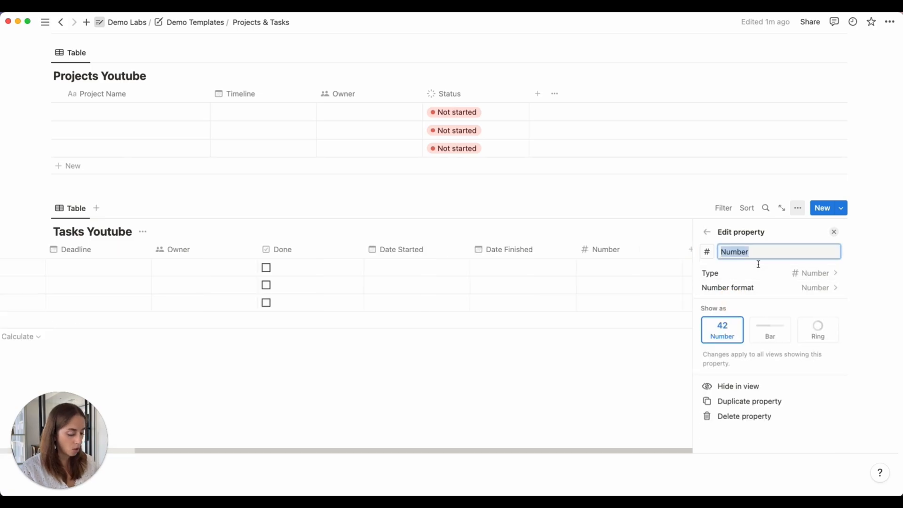
pyautogui.write('No. Hours')
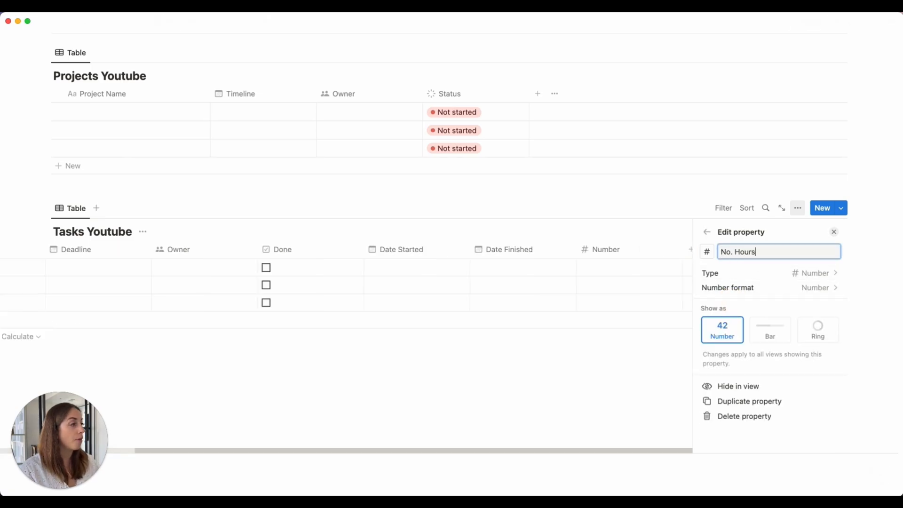
# Start a Relation property on the Projects Youtube database that links to Tasks Youtube with no limit
pyautogui.click(833, 232)
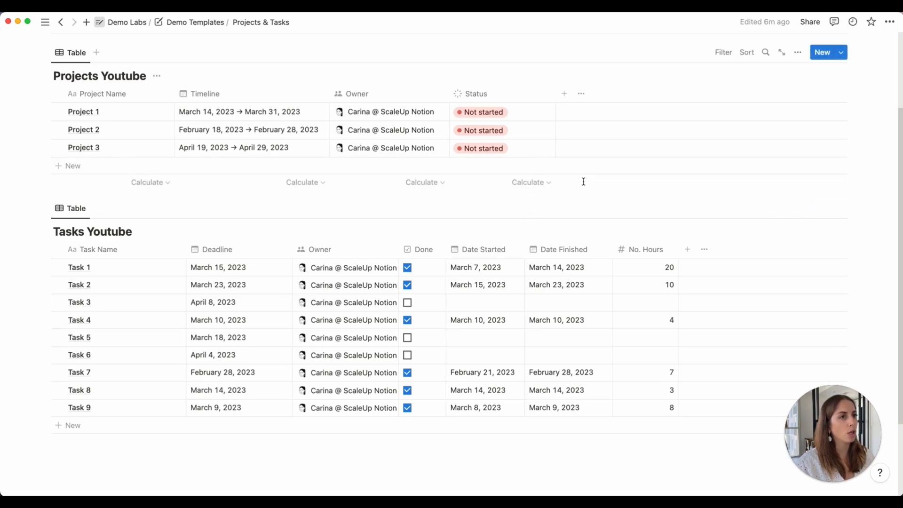
pyautogui.click(565, 94)
pyautogui.write('rela')
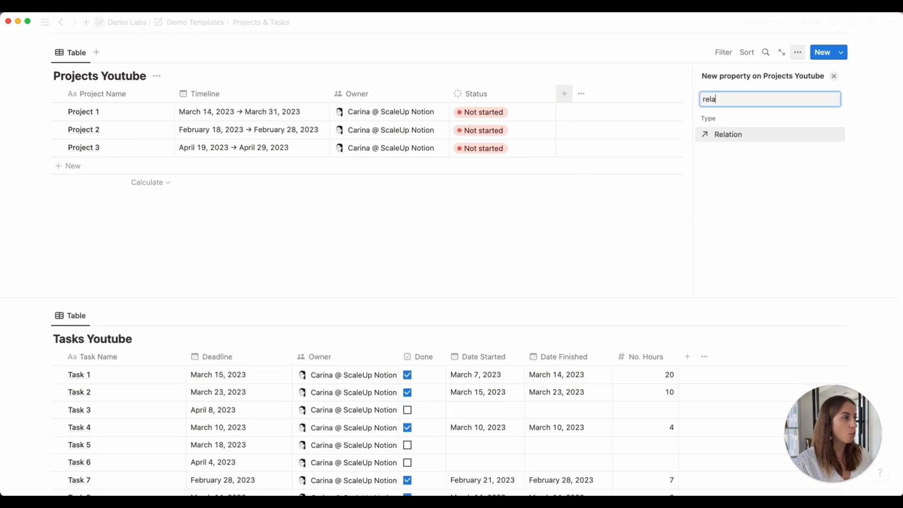
pyautogui.click(718, 135)
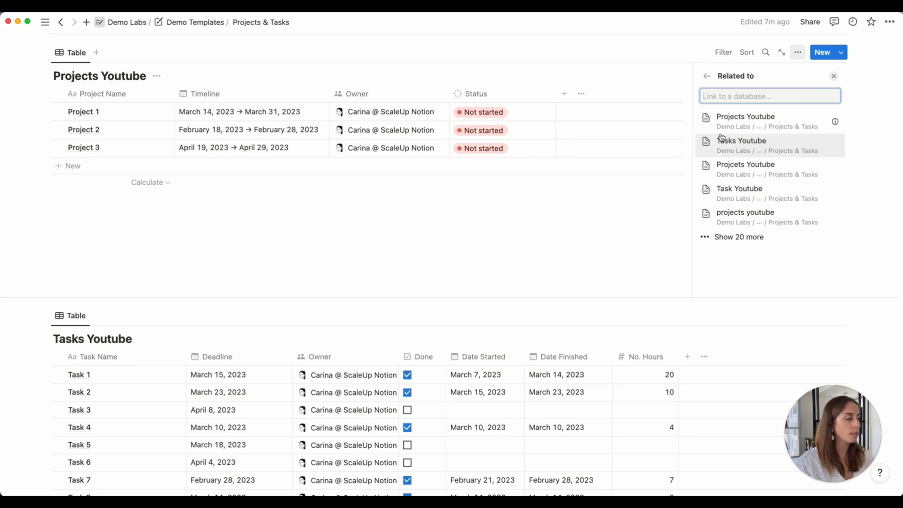
pyautogui.click(752, 152)
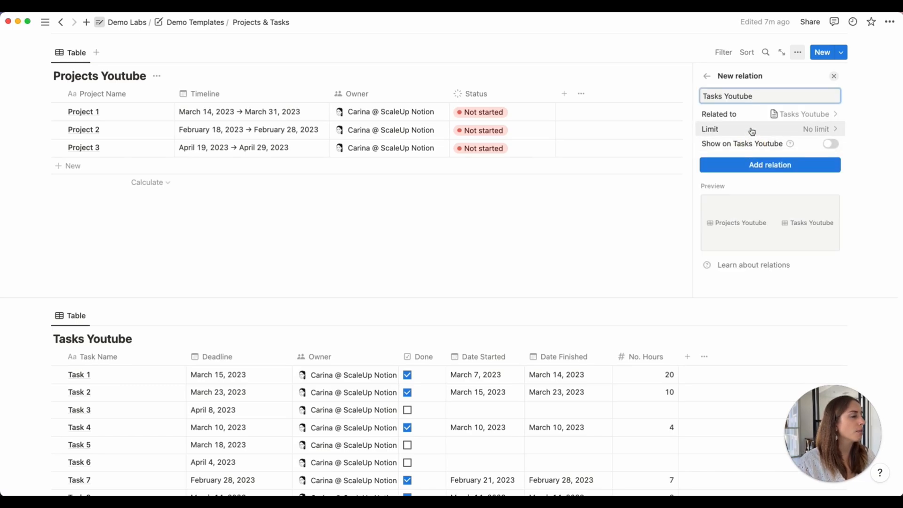
pyautogui.click(752, 130)
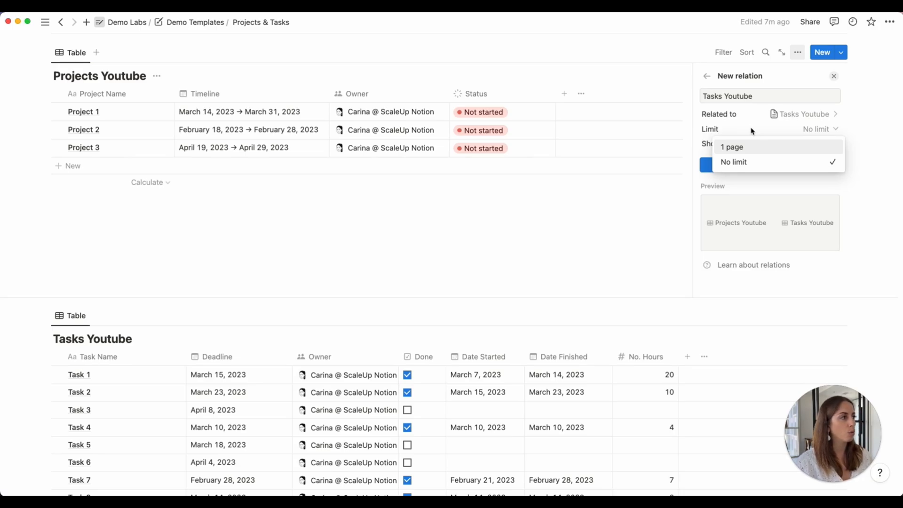
pyautogui.click(753, 162)
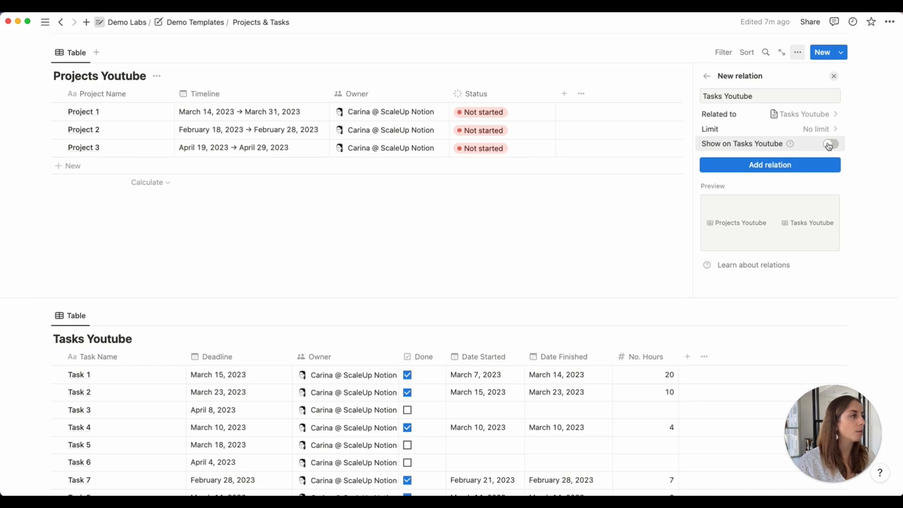
# Show the new relation on Tasks Youtube as well and name its related property "Projects"
pyautogui.click(829, 145)
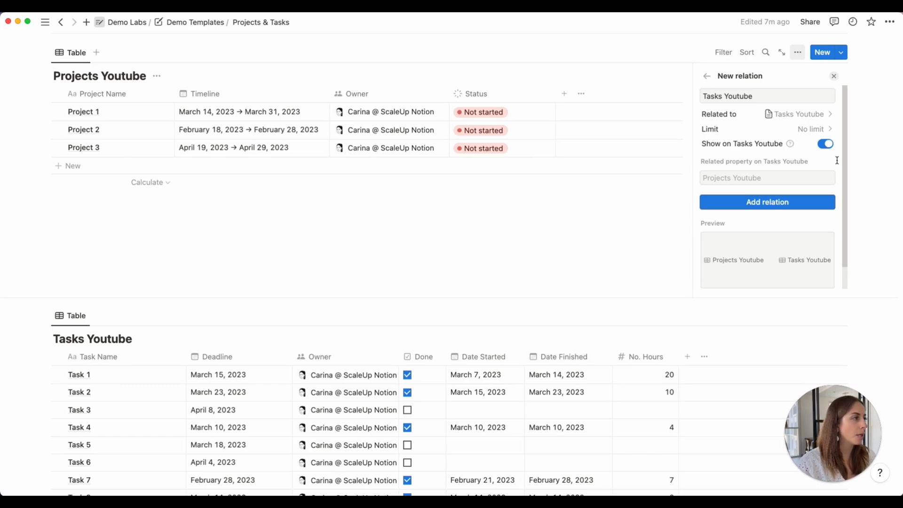
pyautogui.click(748, 177)
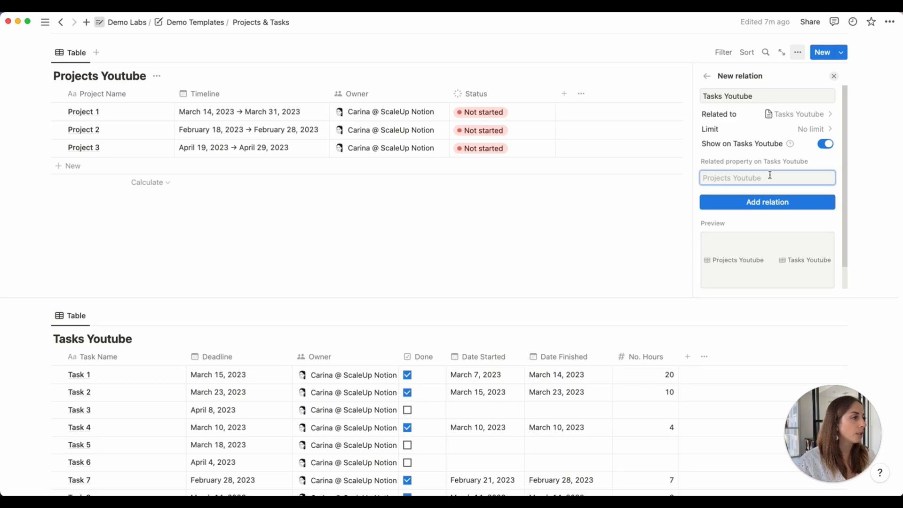
pyautogui.write('Pri')
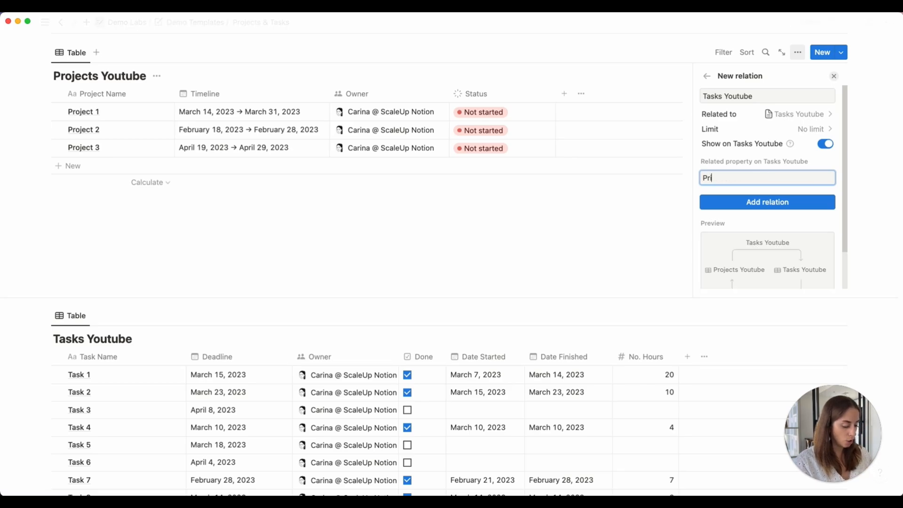
pyautogui.write('ject')
pyautogui.press('BackSpace')
pyautogui.press('BackSpace')
pyautogui.press('BackSpace')
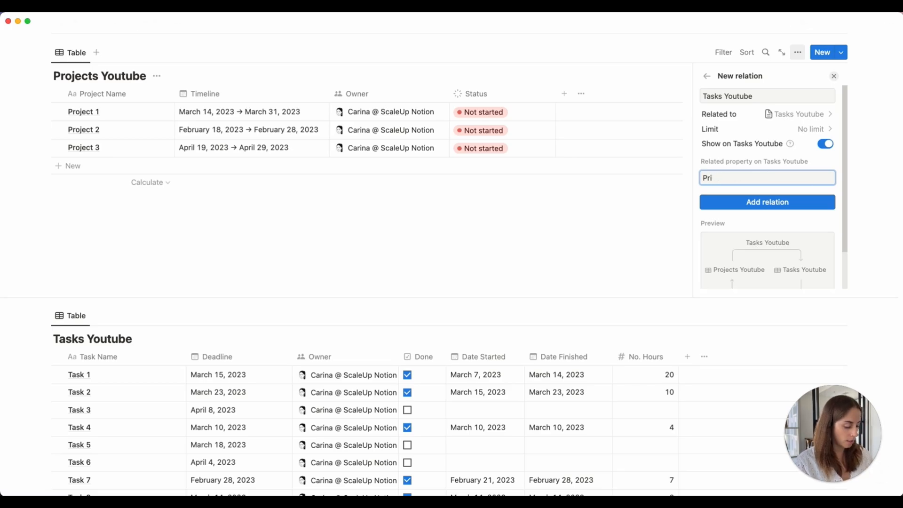
pyautogui.press('BackSpace')
pyautogui.write('ojects')
# Shorten the new relation's own name on Projects Youtube to "Tasks"
pyautogui.click(757, 95)
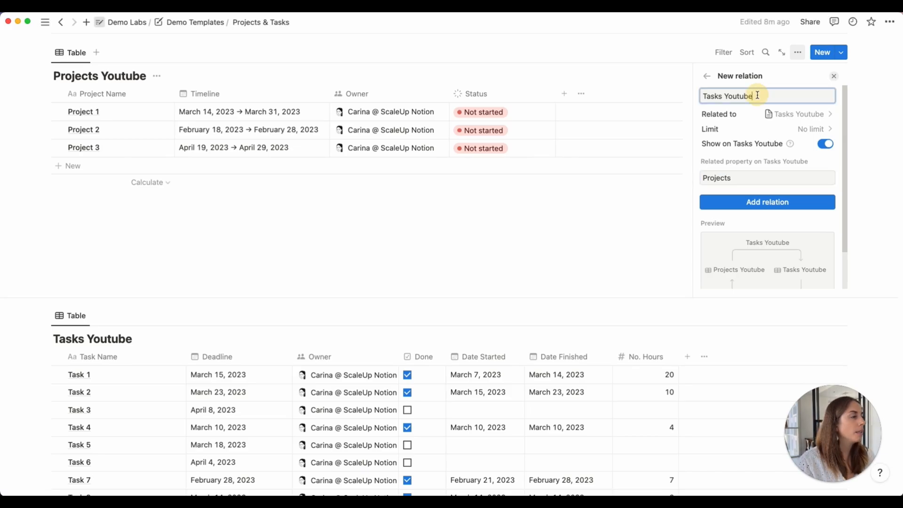
pyautogui.moveTo(725, 96); pyautogui.dragTo(814, 96)
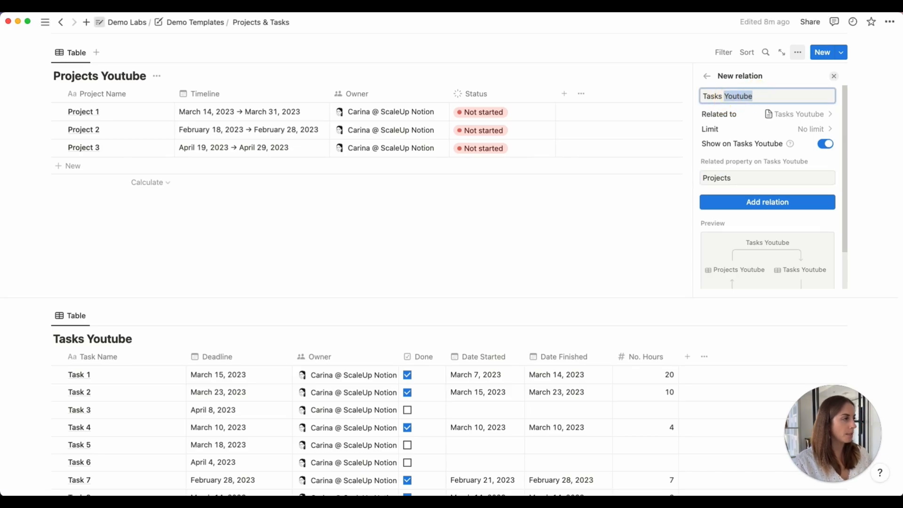
pyautogui.press('BackSpace')
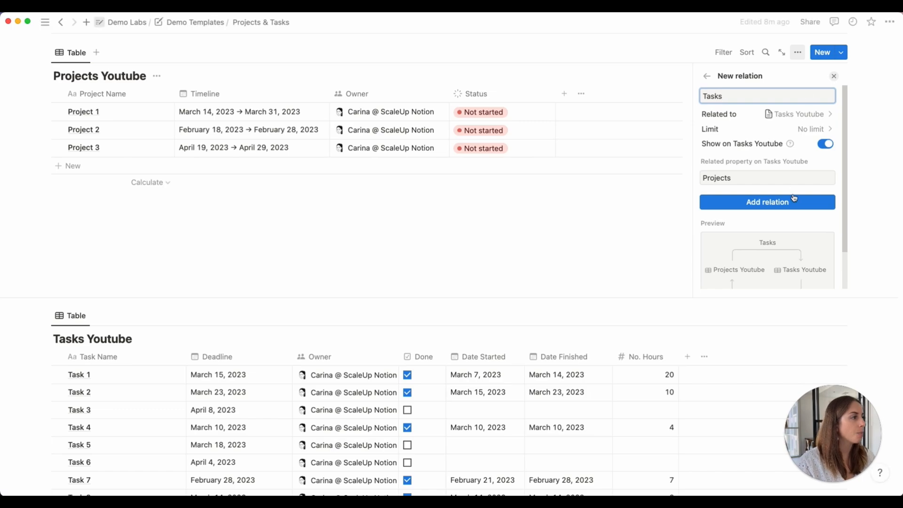
# Review the two-way relation preview, add the relation between Projects Youtube and Tasks Youtube, and close its settings
pyautogui.scroll(-2, 799, 186)
pyautogui.scroll(-1, 799, 186)
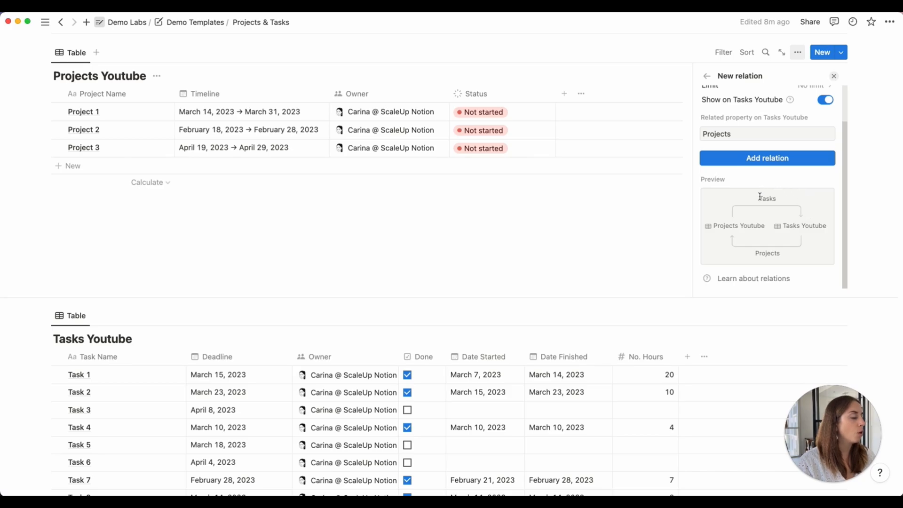
pyautogui.moveTo(759, 196); pyautogui.dragTo(776, 200)
pyautogui.click(798, 198)
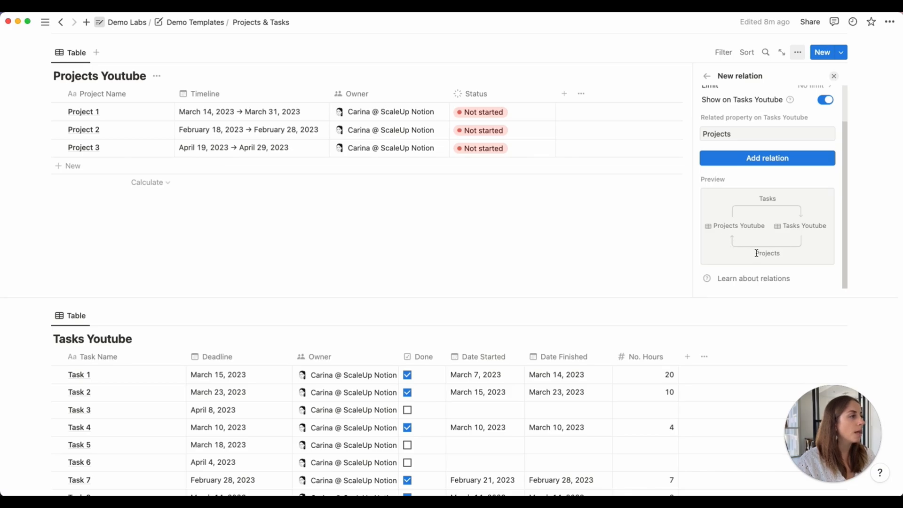
pyautogui.moveTo(755, 253); pyautogui.dragTo(782, 253)
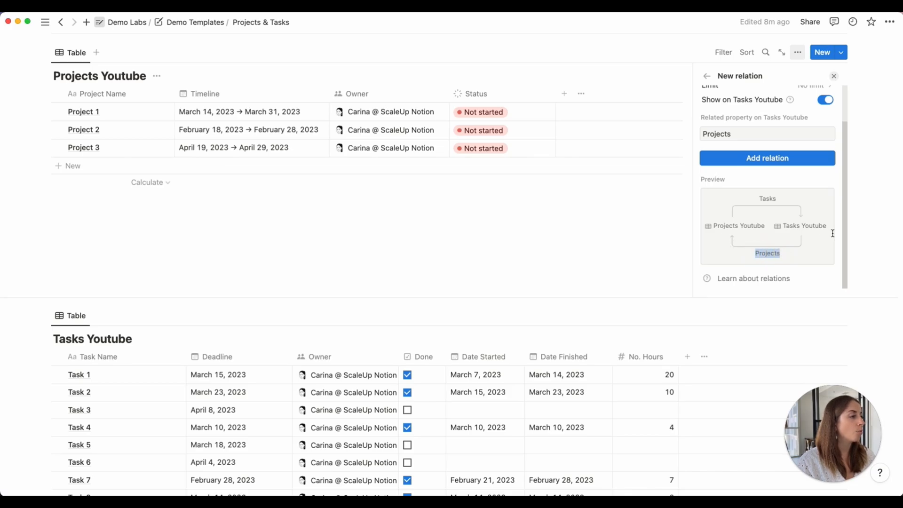
pyautogui.scroll(1, 830, 236)
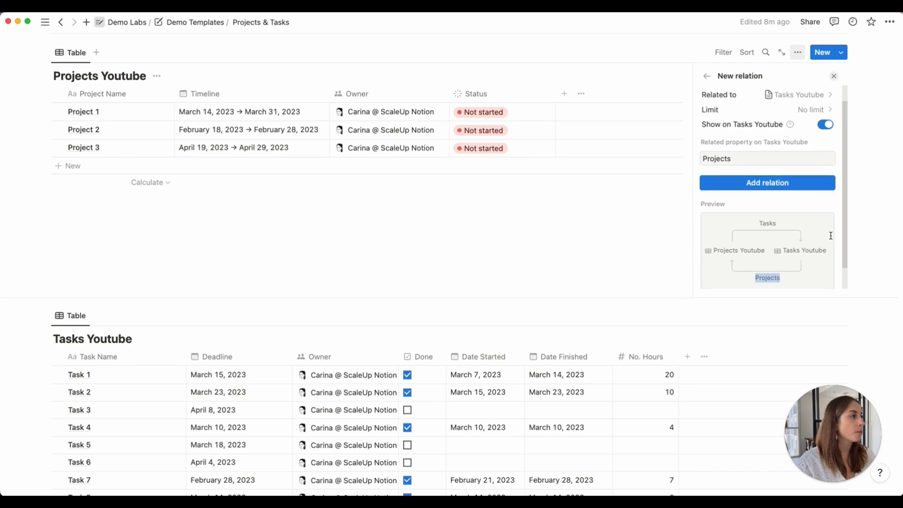
pyautogui.click(794, 182)
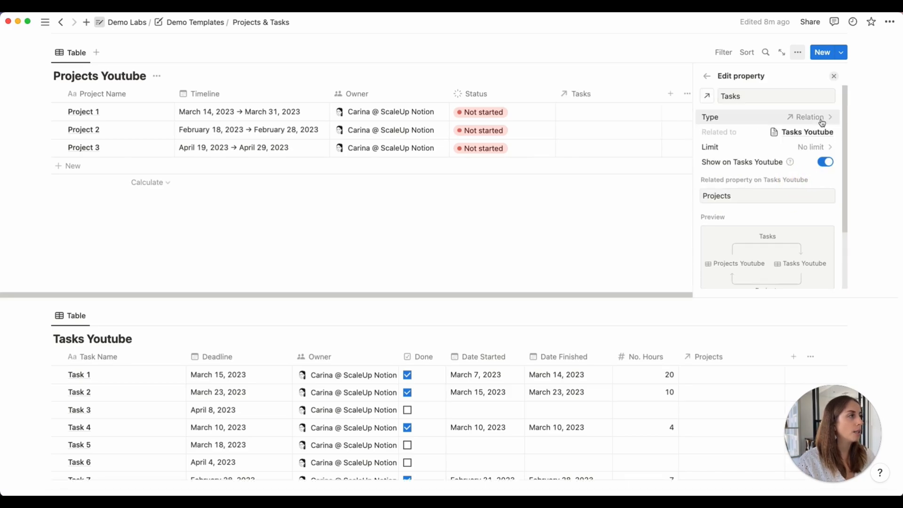
pyautogui.click(834, 76)
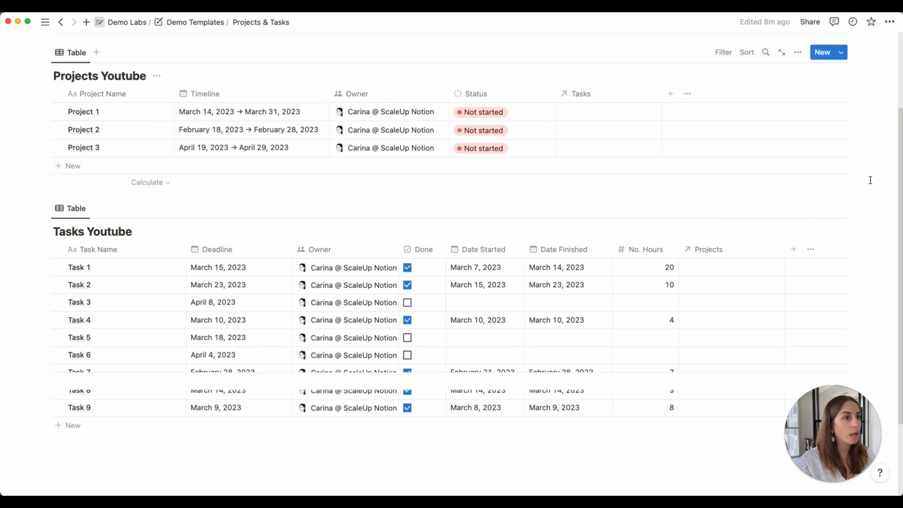
# Link Task 1, Task 2 and Task 3 to Project 1 through its Tasks relation
pyautogui.click(597, 111)
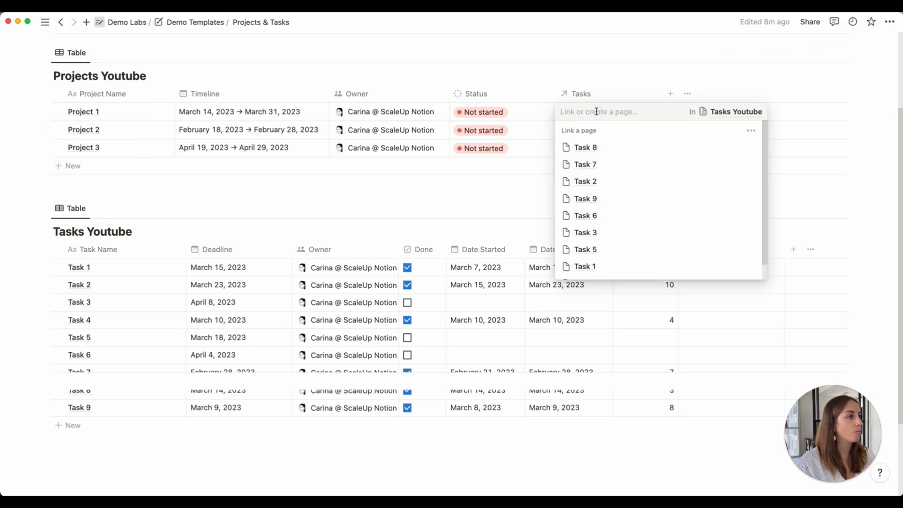
pyautogui.click(589, 267)
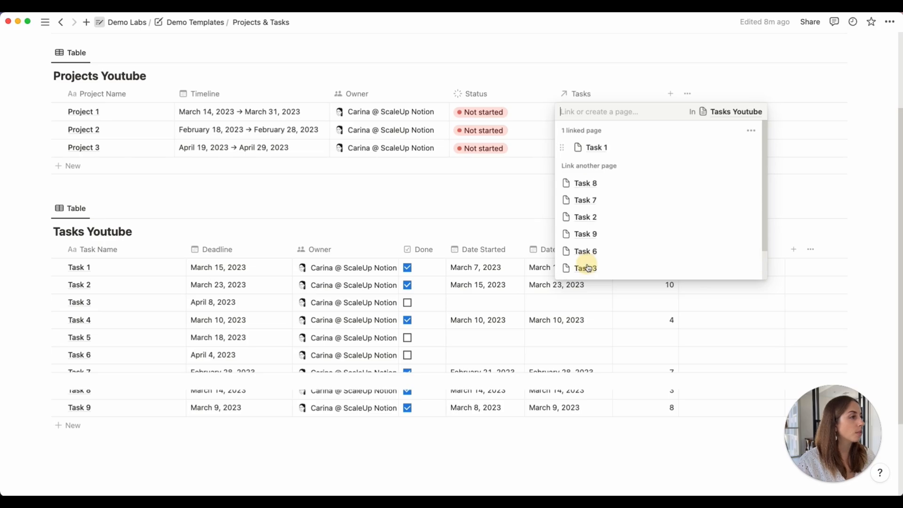
pyautogui.click(597, 218)
pyautogui.click(581, 274)
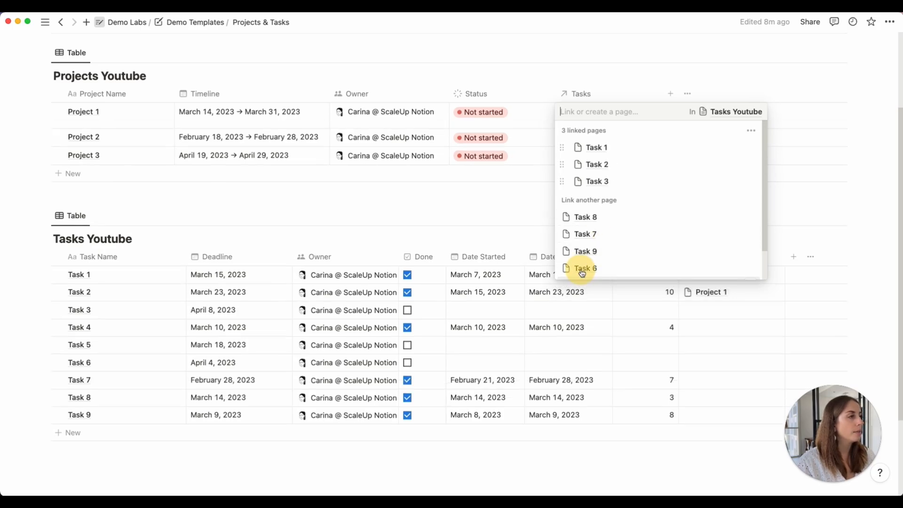
pyautogui.click(821, 145)
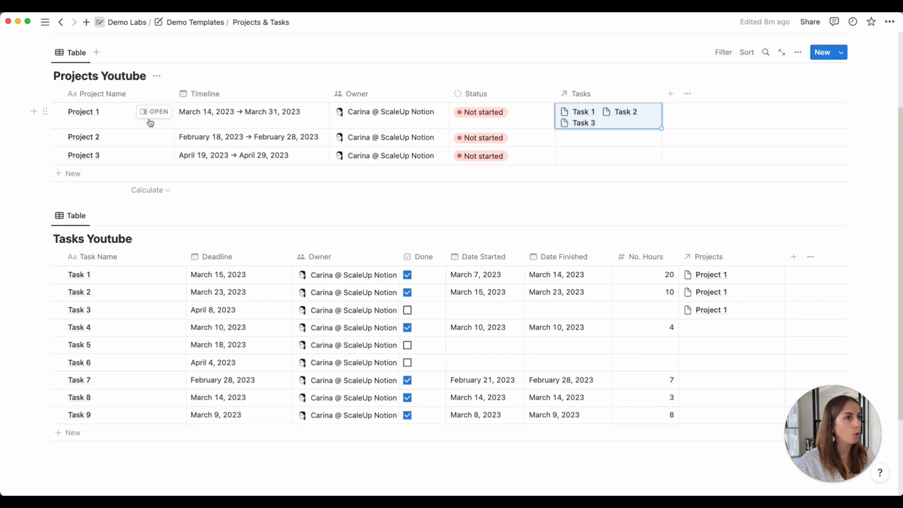
# Add a Rollup property to the Projects Youtube database that uses the Tasks relation
pyautogui.scroll(-1, 753, 256)
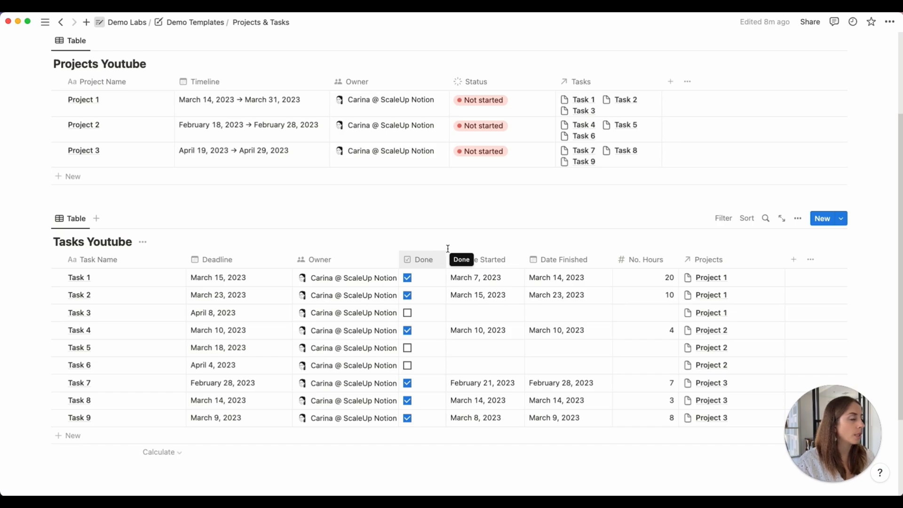
pyautogui.click(672, 83)
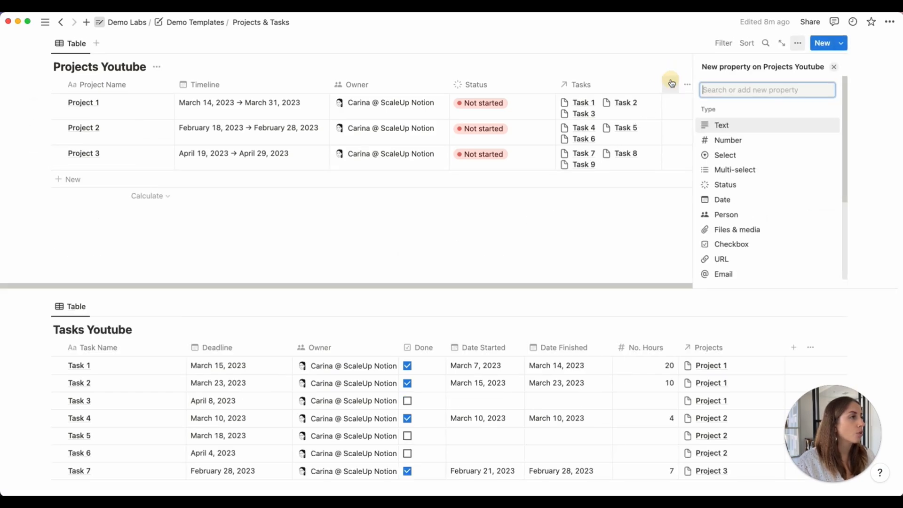
pyautogui.write('rol')
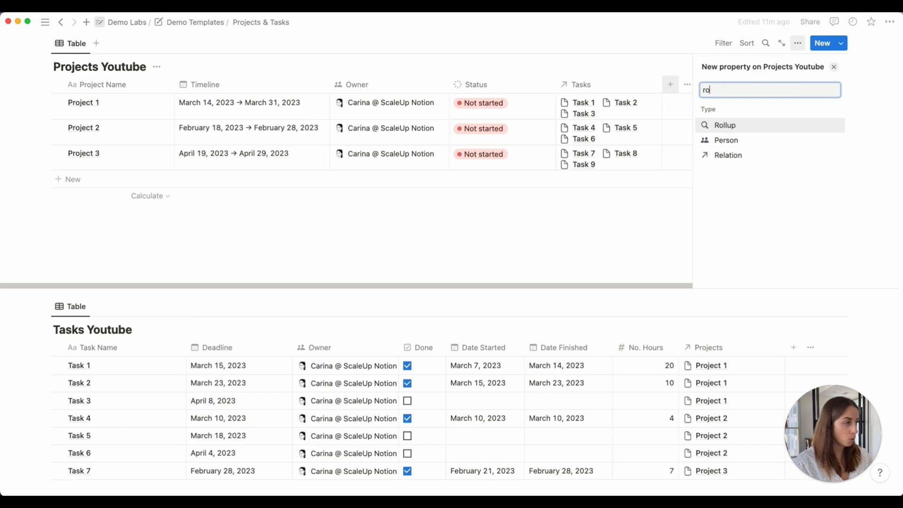
pyautogui.click(727, 124)
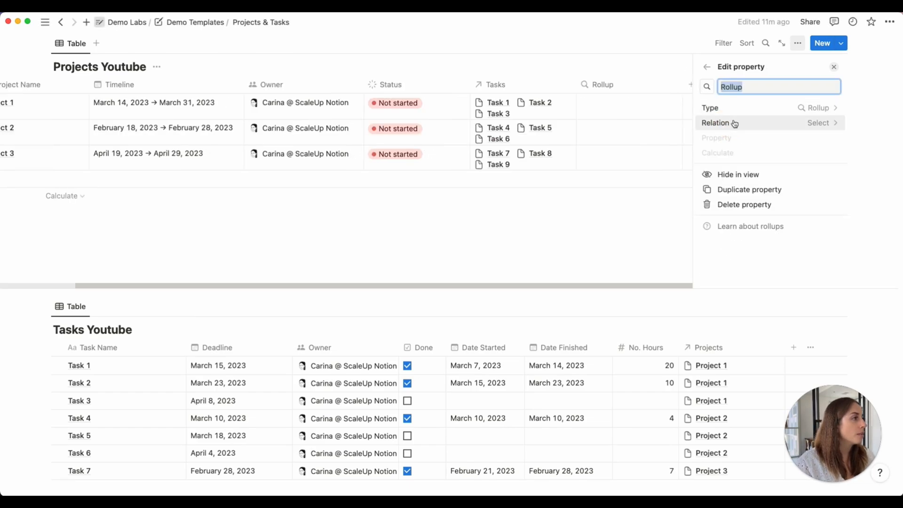
pyautogui.click(735, 122)
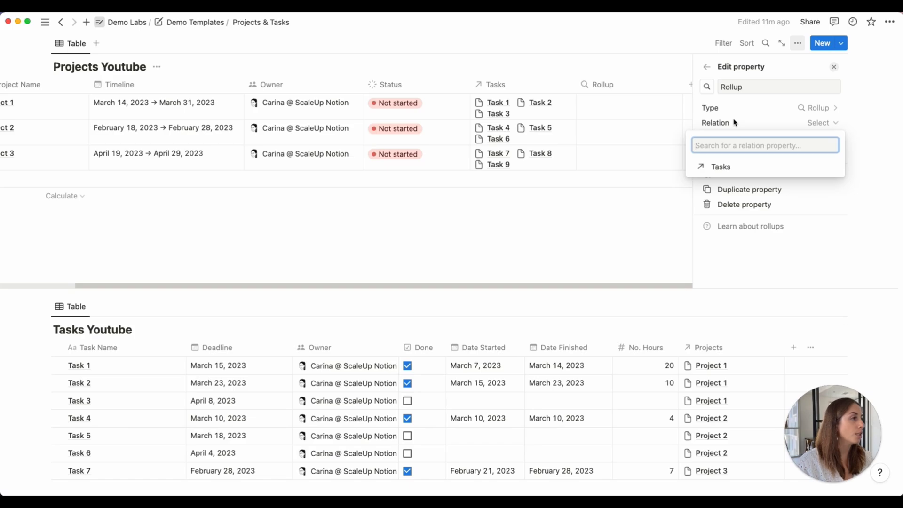
pyautogui.click(735, 170)
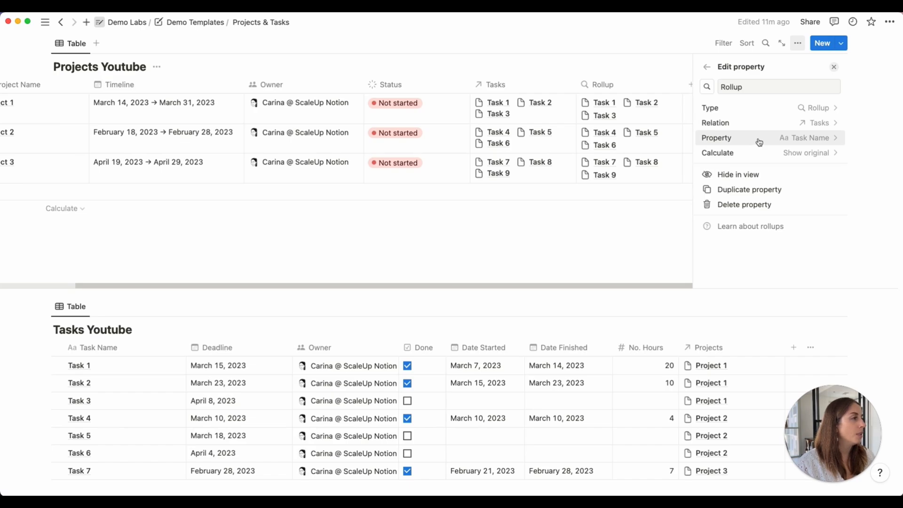
# Set the rollup to calculate Percent checked on the Done property and rename it "Progress"
pyautogui.click(759, 141)
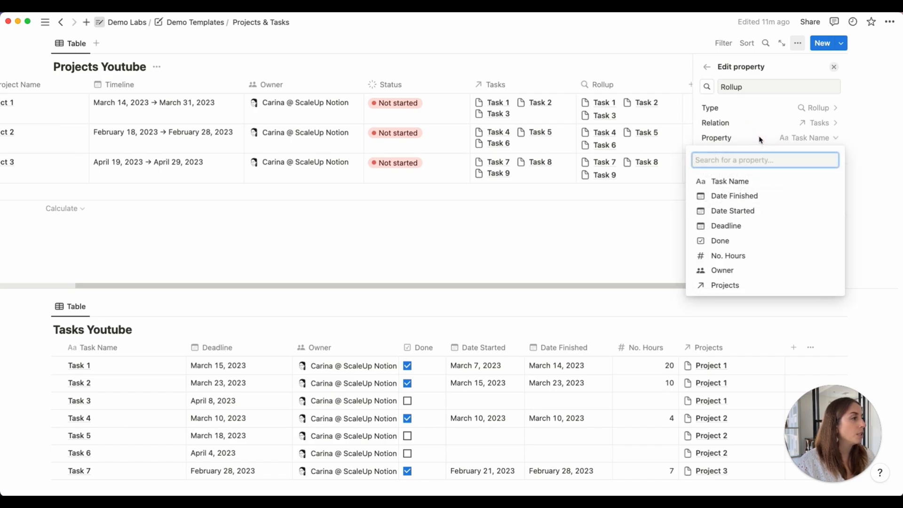
pyautogui.click(721, 241)
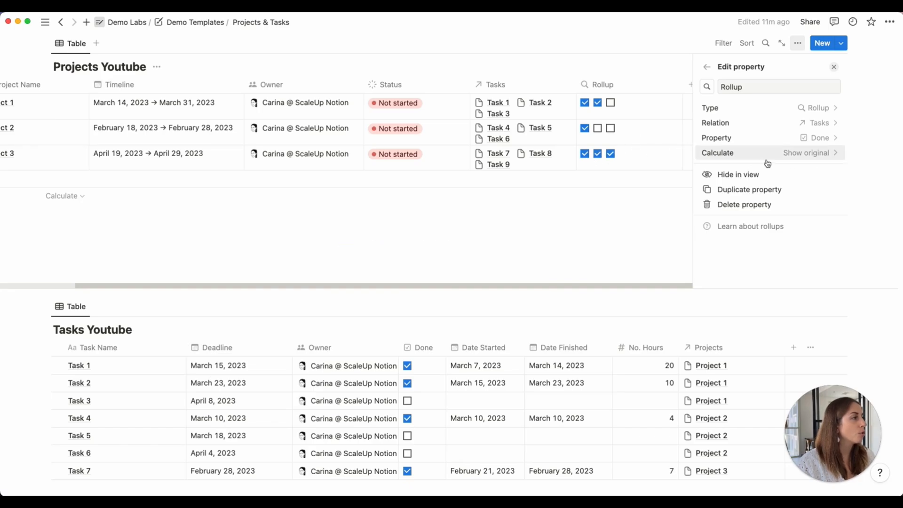
pyautogui.click(743, 154)
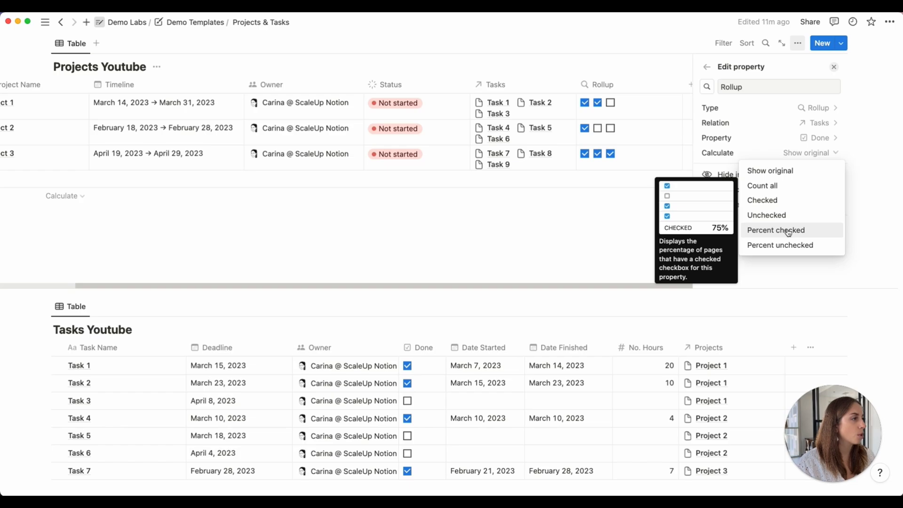
pyautogui.click(789, 231)
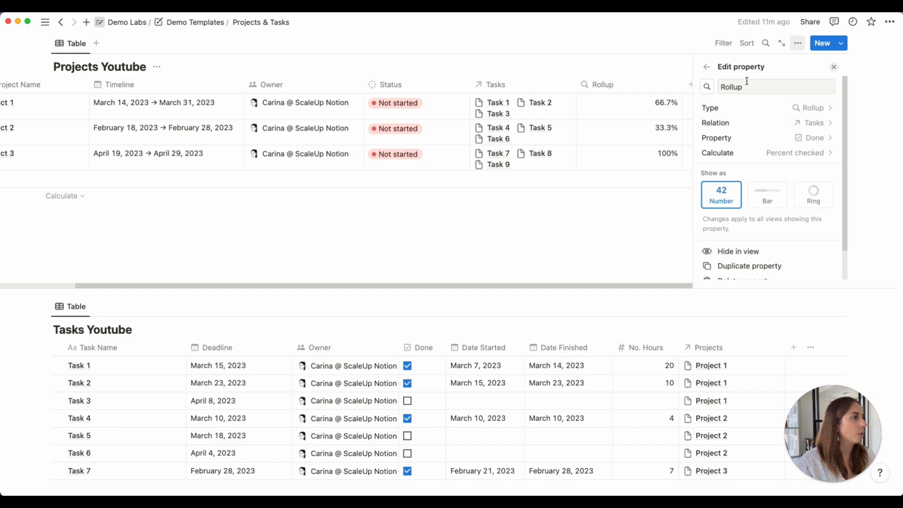
pyautogui.moveTo(748, 86); pyautogui.dragTo(724, 86)
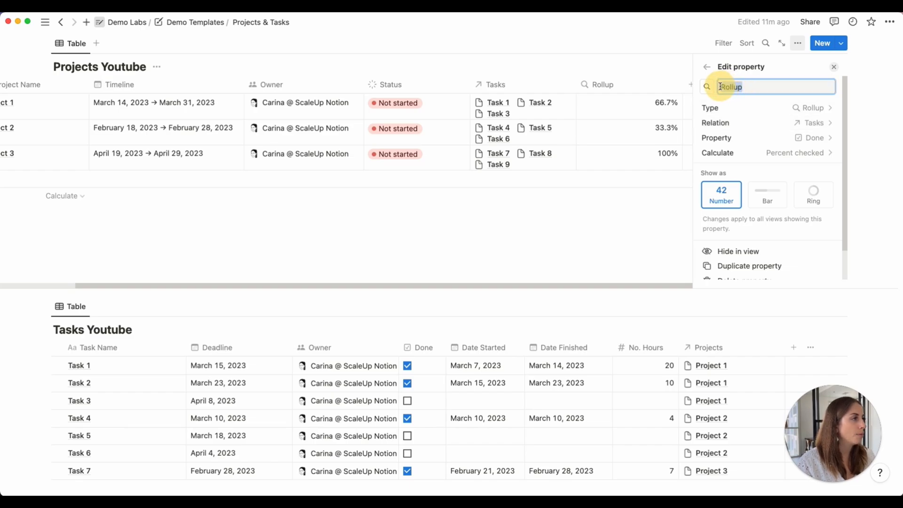
pyautogui.write('Progress')
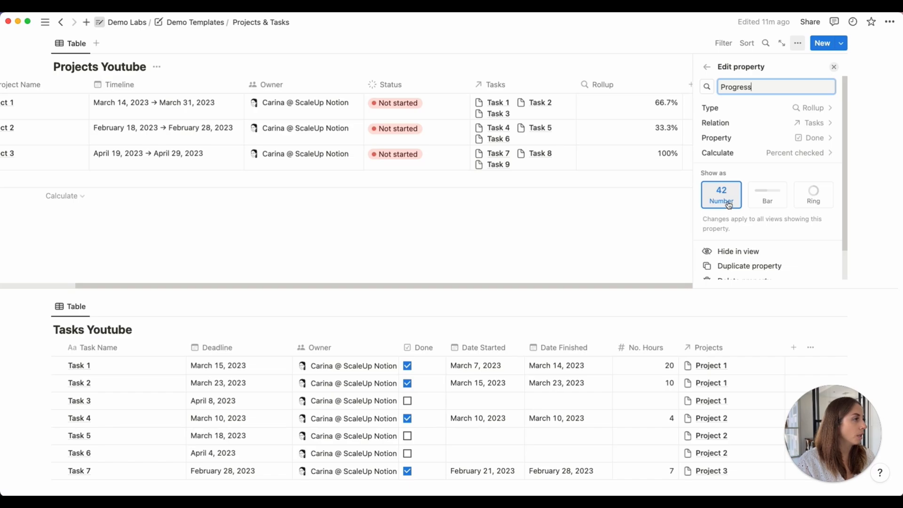
# Show the Progress rollup as a purple ring with its number displayed, and close the property settings
pyautogui.click(767, 199)
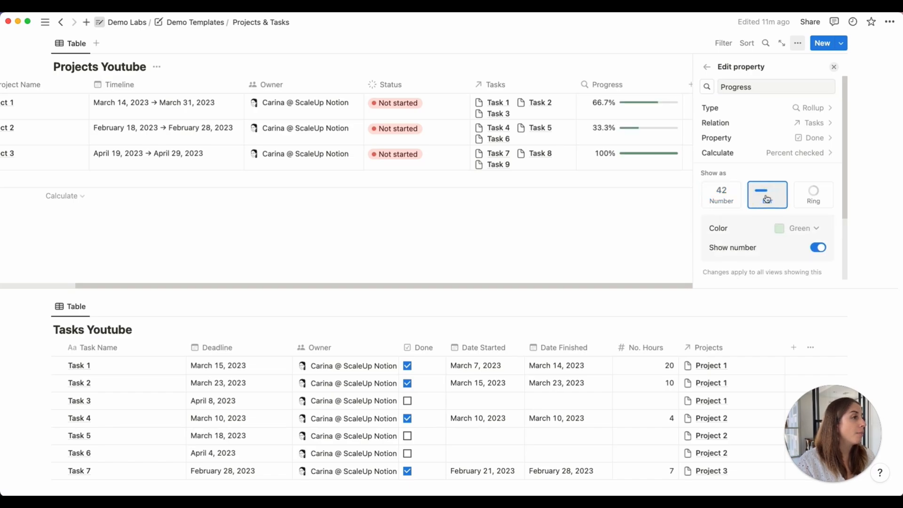
pyautogui.click(818, 191)
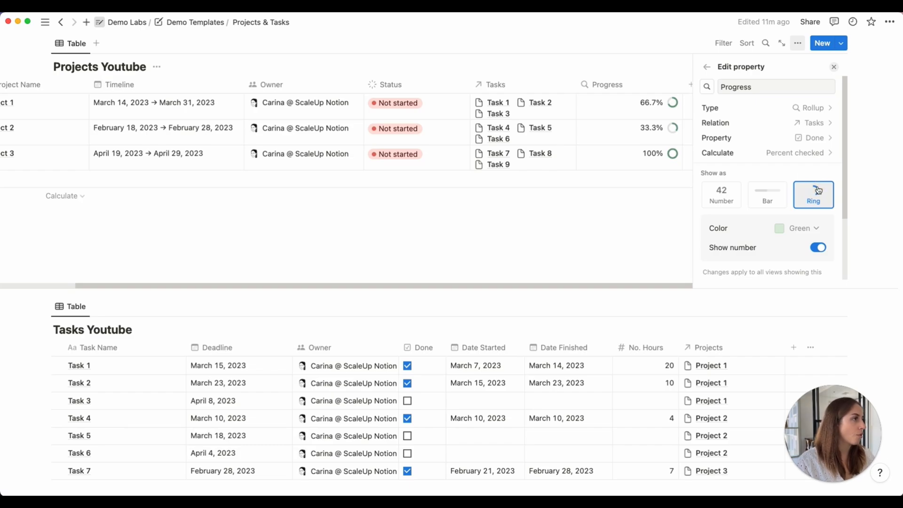
pyautogui.click(800, 231)
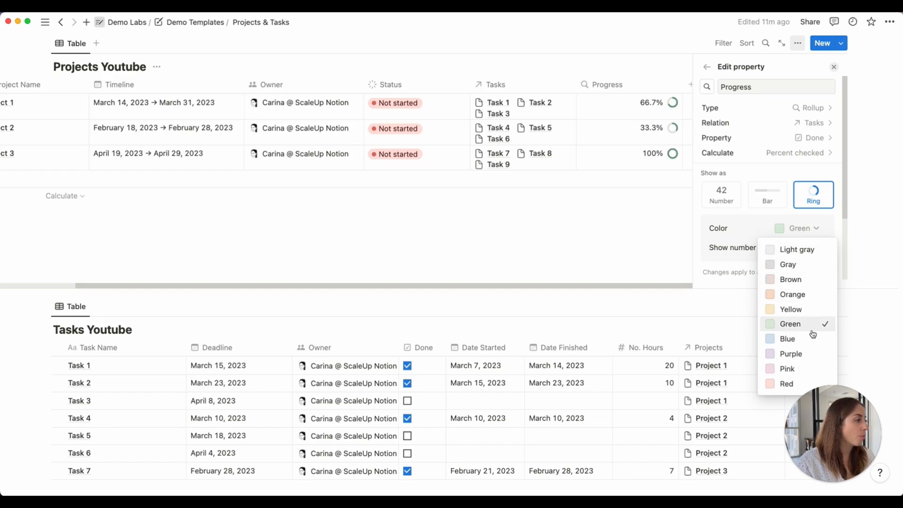
pyautogui.click(804, 355)
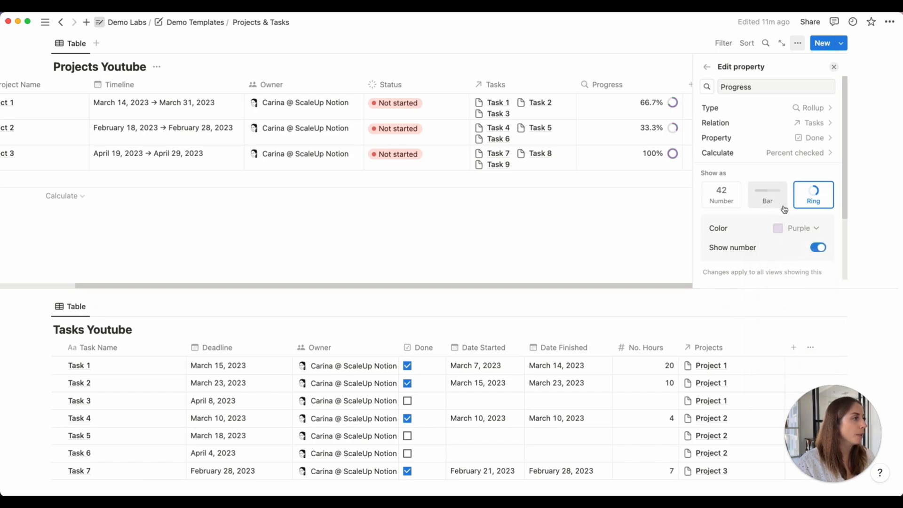
pyautogui.scroll(-2, 783, 212)
pyautogui.scroll(-3, 784, 208)
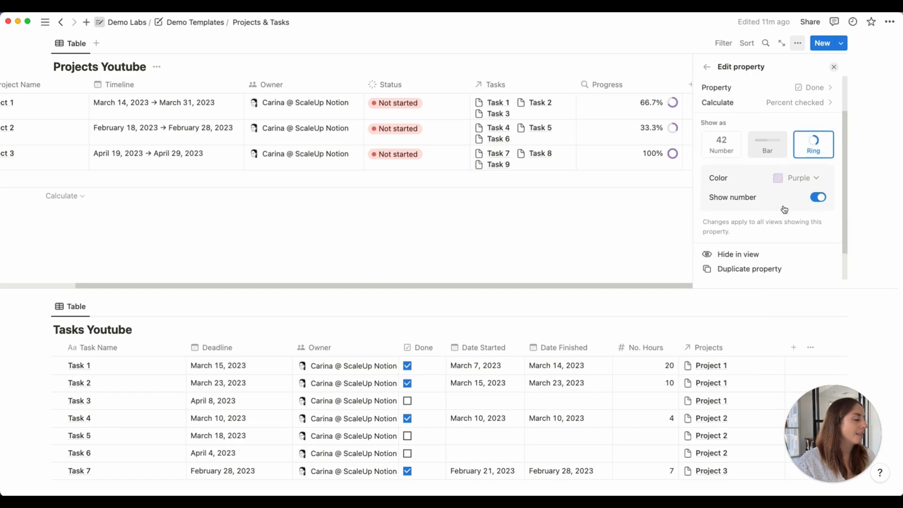
pyautogui.click(660, 228)
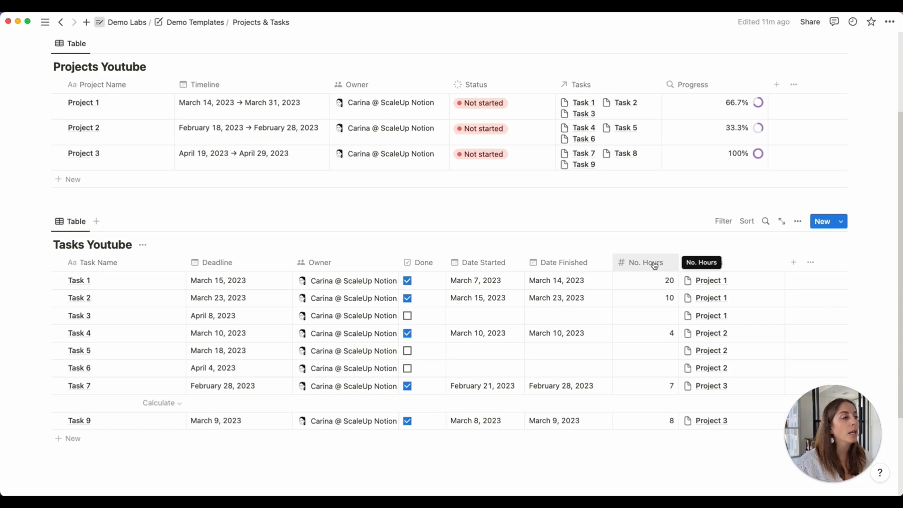
# Add another Rollup property to the Projects Youtube database and name it "Total No. Hours"
pyautogui.click(777, 83)
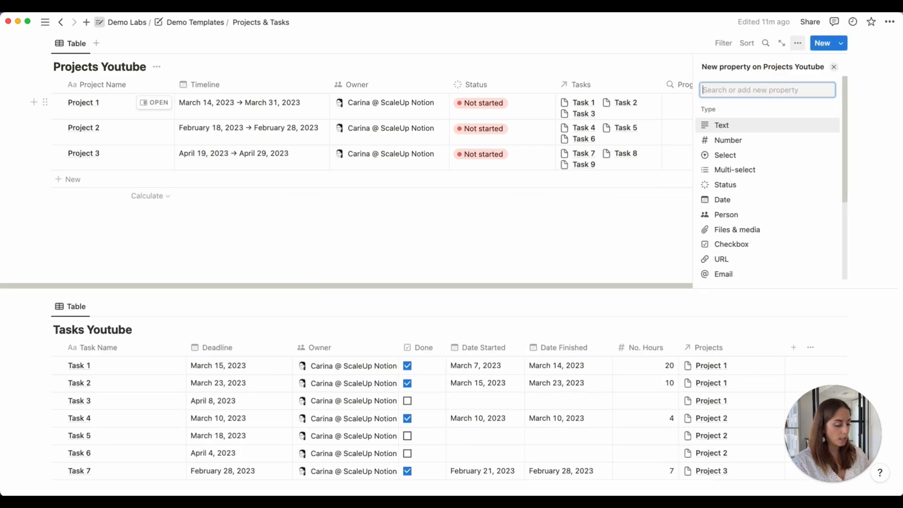
pyautogui.write('roll')
pyautogui.click(766, 126)
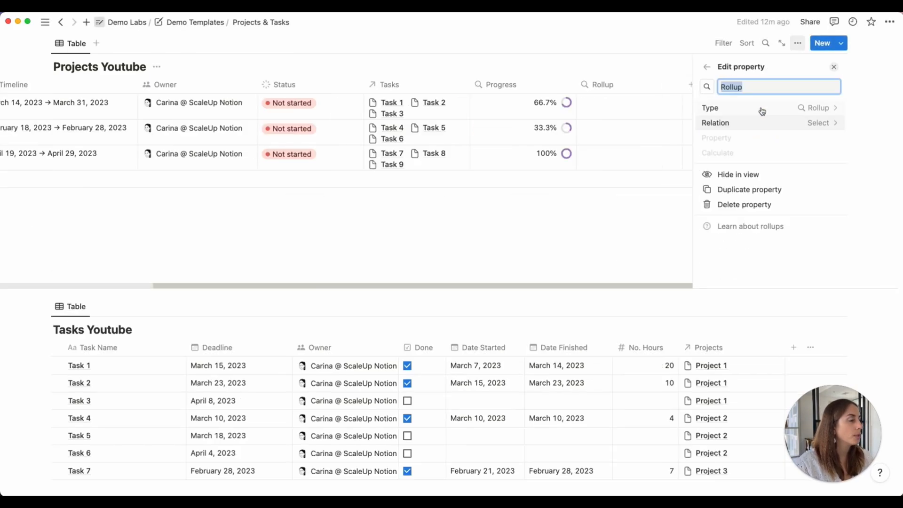
pyautogui.write('T')
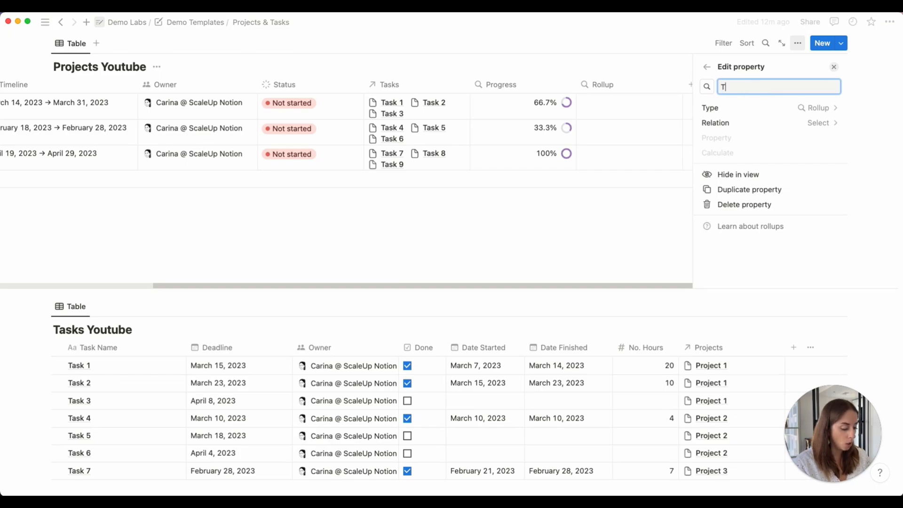
pyautogui.write('otal No. Hours')
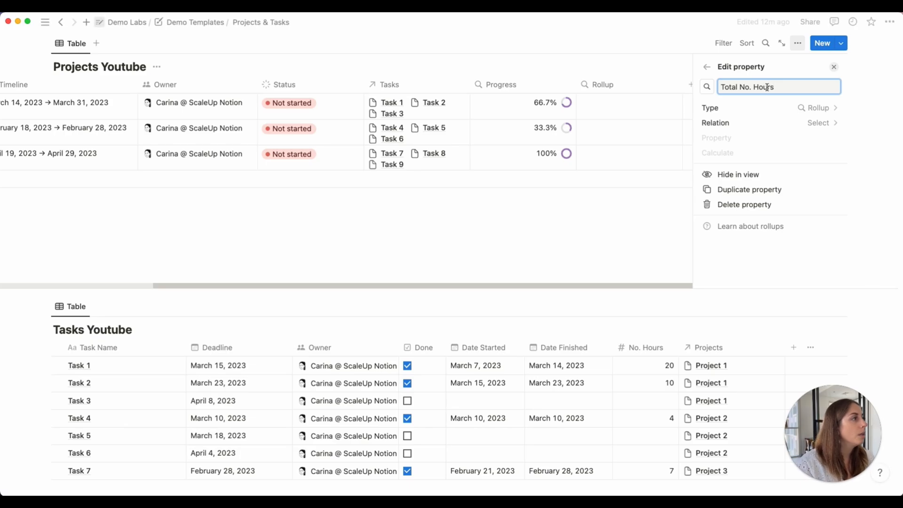
# Configure the Total No. Hours rollup to sum the No. Hours property through the Tasks relation, and close its settings
pyautogui.click(756, 123)
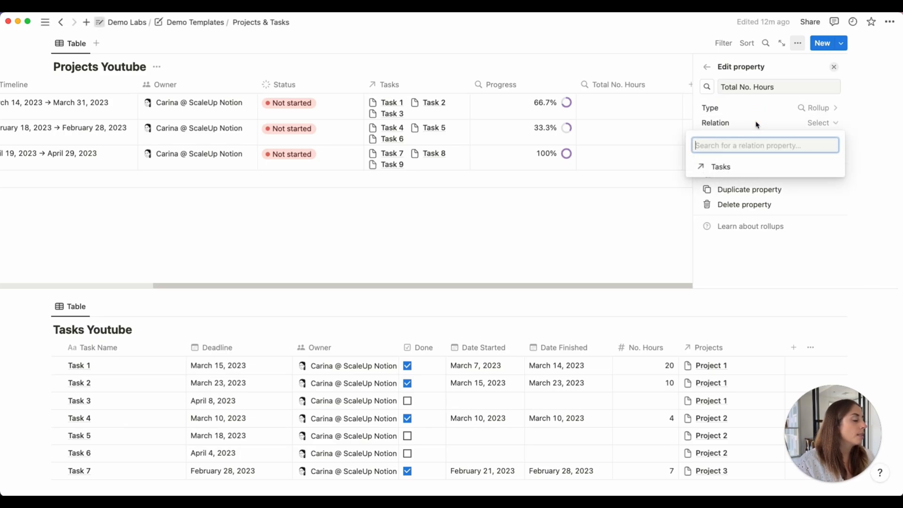
pyautogui.click(727, 167)
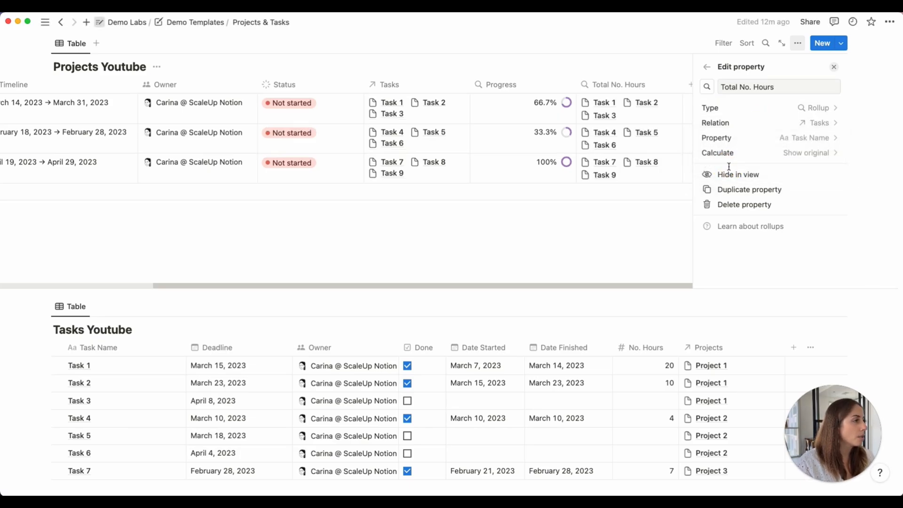
pyautogui.click(745, 140)
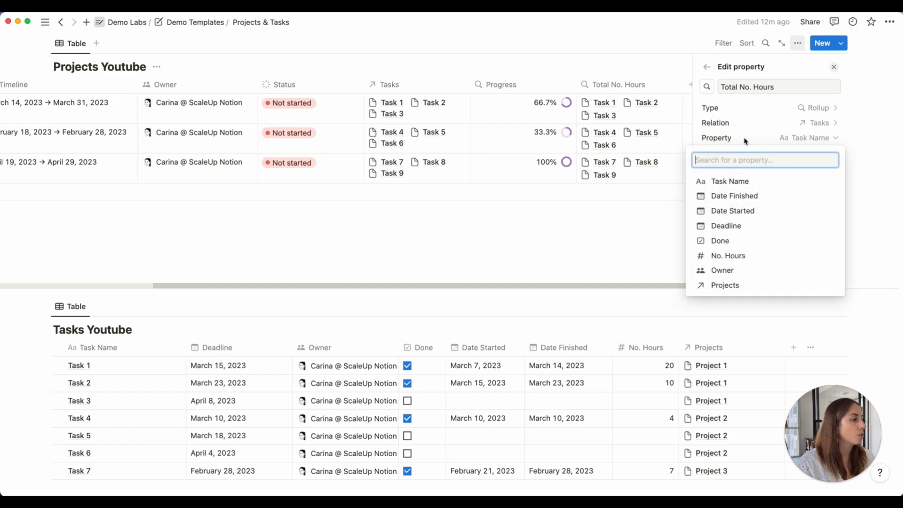
pyautogui.click(732, 258)
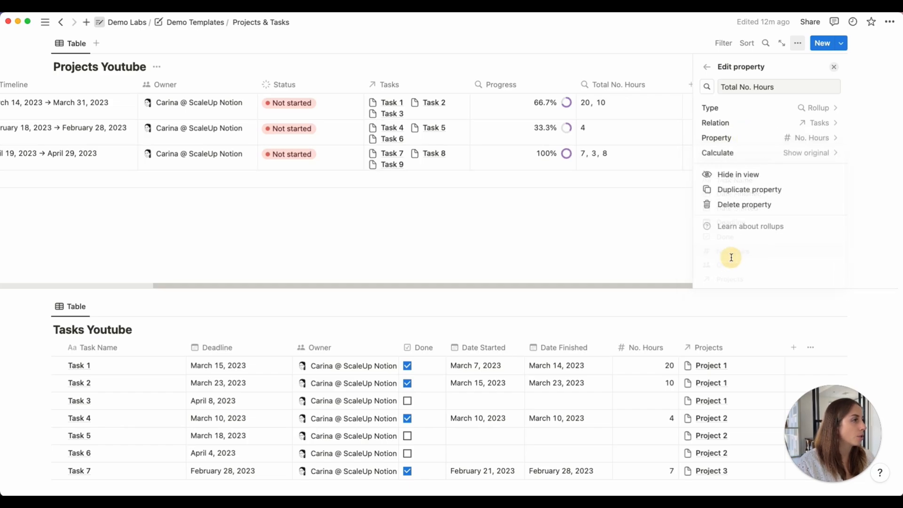
pyautogui.click(781, 156)
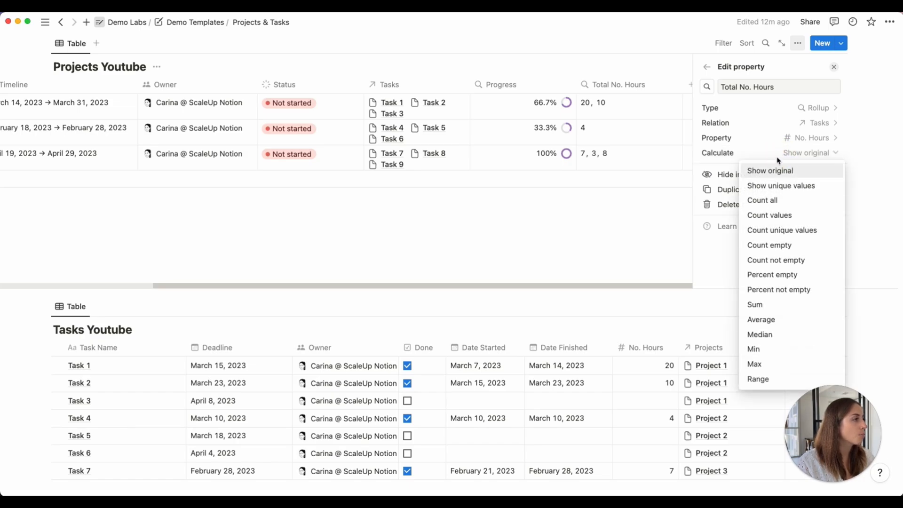
pyautogui.click(773, 309)
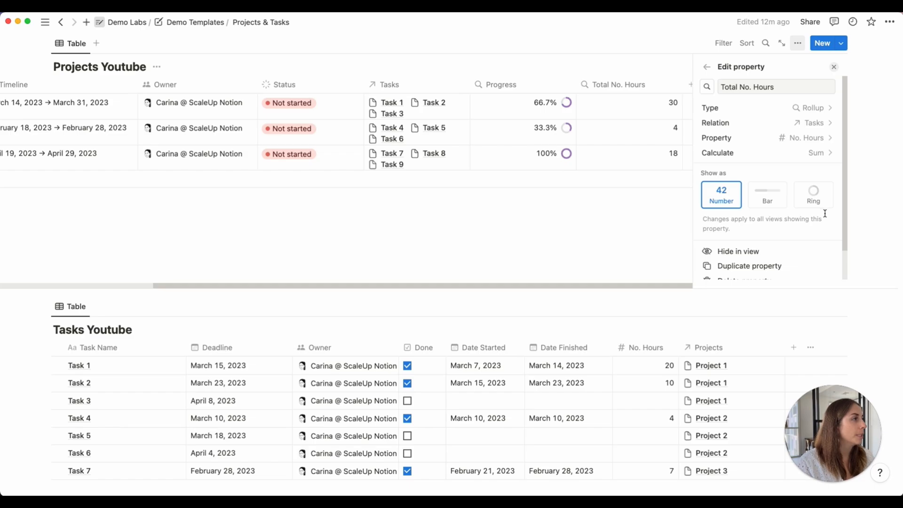
pyautogui.click(660, 226)
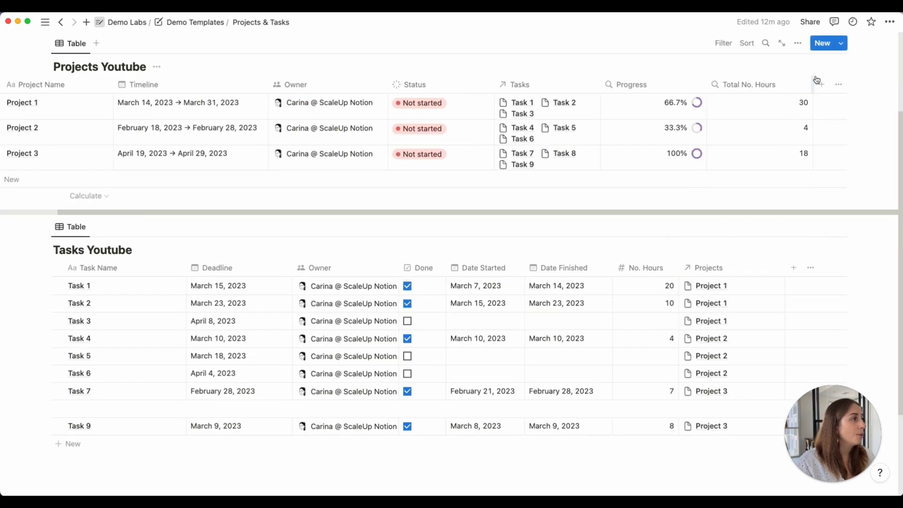
# Narrow the Total No. Hours, Progress and Tasks columns of the Projects Youtube table
pyautogui.moveTo(813, 82); pyautogui.dragTo(796, 93)
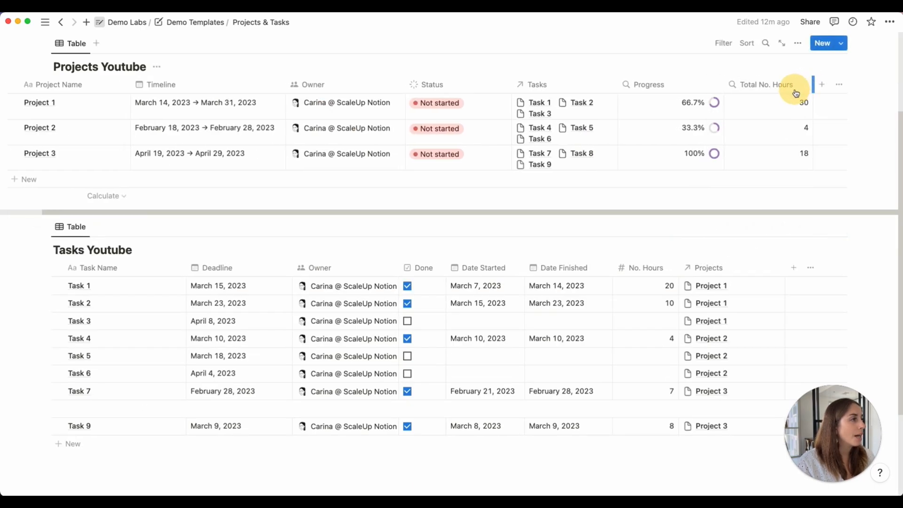
pyautogui.moveTo(722, 83); pyautogui.dragTo(638, 87)
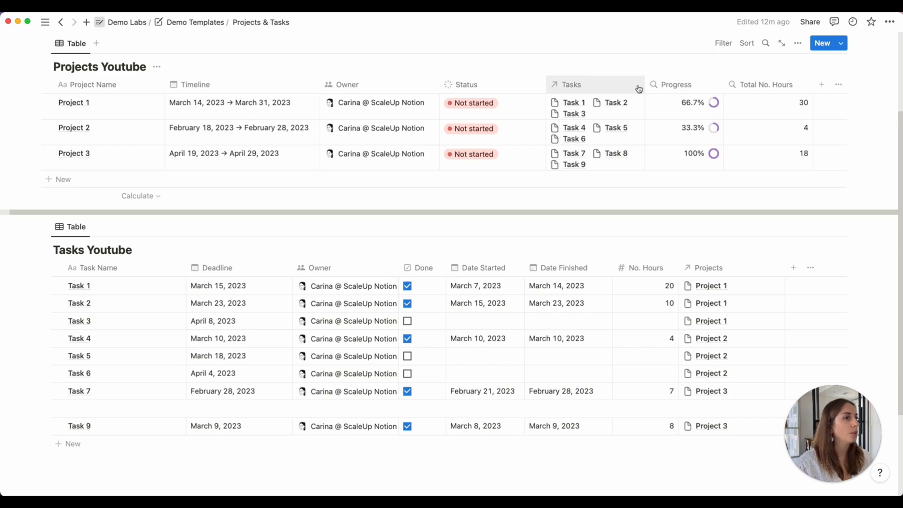